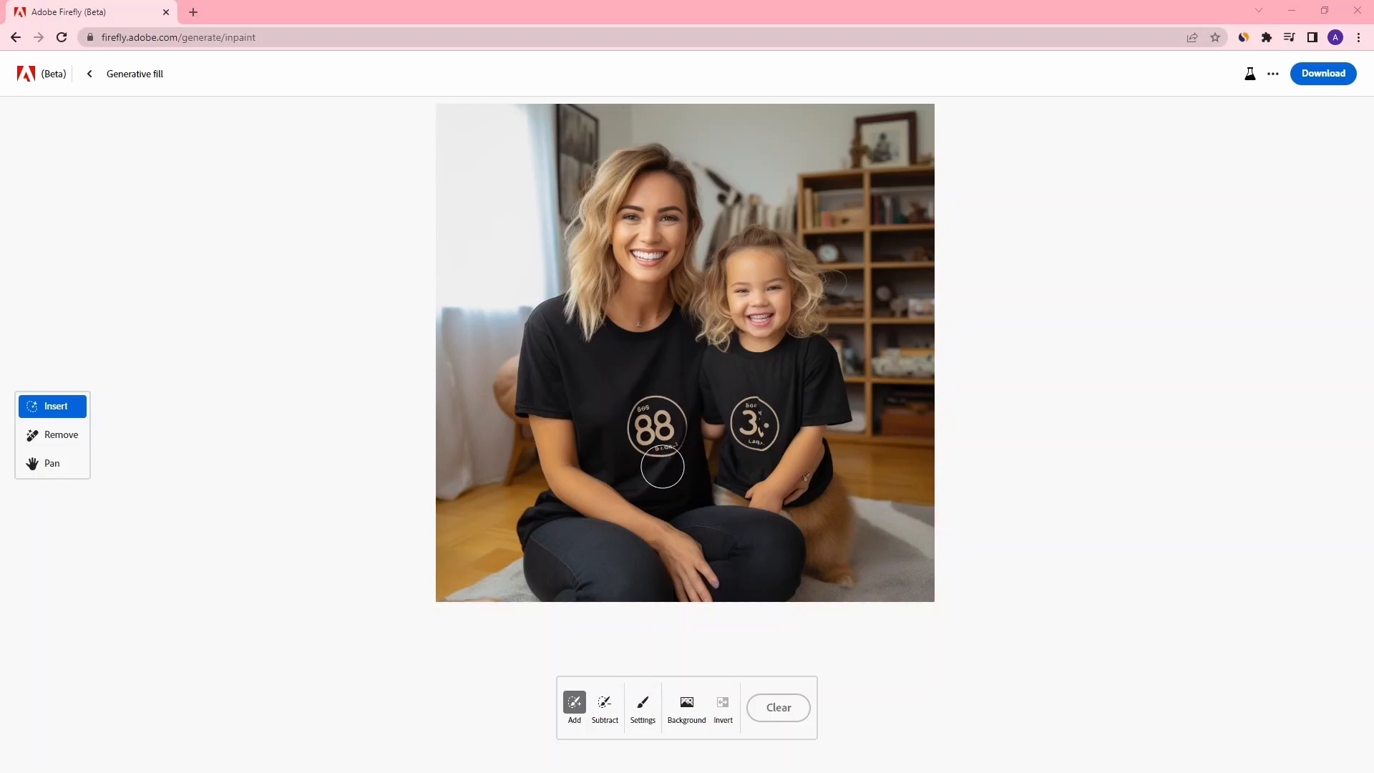
Brush over the 88 logo on the woman's shirt and generate a fill with the prompt "remove".
{"action": "mouse_move", "coordinate": [634, 429]}
{"action": "left_mouse_down"}
{"action": "mouse_move", "coordinate": [643, 455]}
{"action": "mouse_move", "coordinate": [676, 404]}
{"action": "mouse_move", "coordinate": [654, 401]}
{"action": "left_mouse_up"}
{"action": "left_click", "coordinate": [544, 719]}
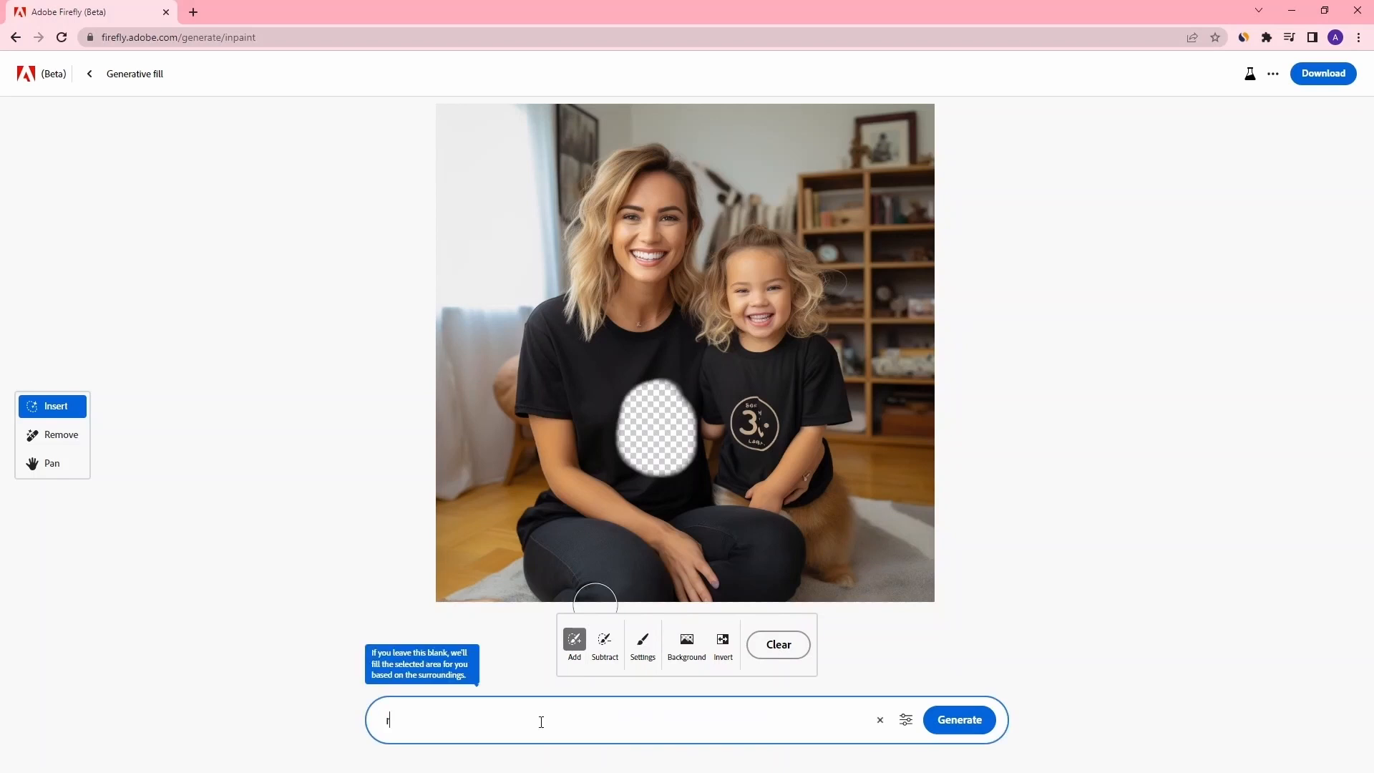
{"action": "type", "text": "remove"}
{"action": "key", "text": "Return"}
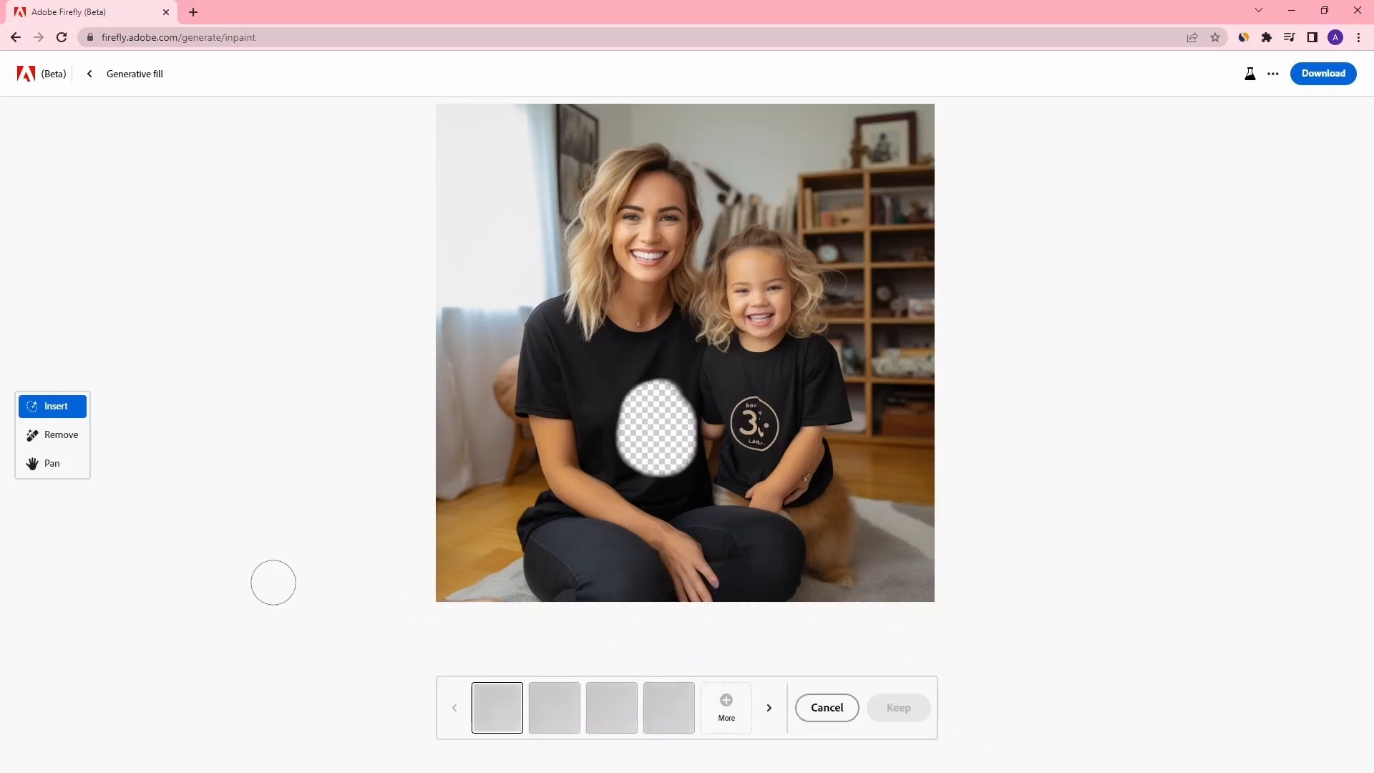
Compare the generated variations of the woman's plain shirt and keep the fourth one.
{"action": "left_click", "coordinate": [556, 717]}
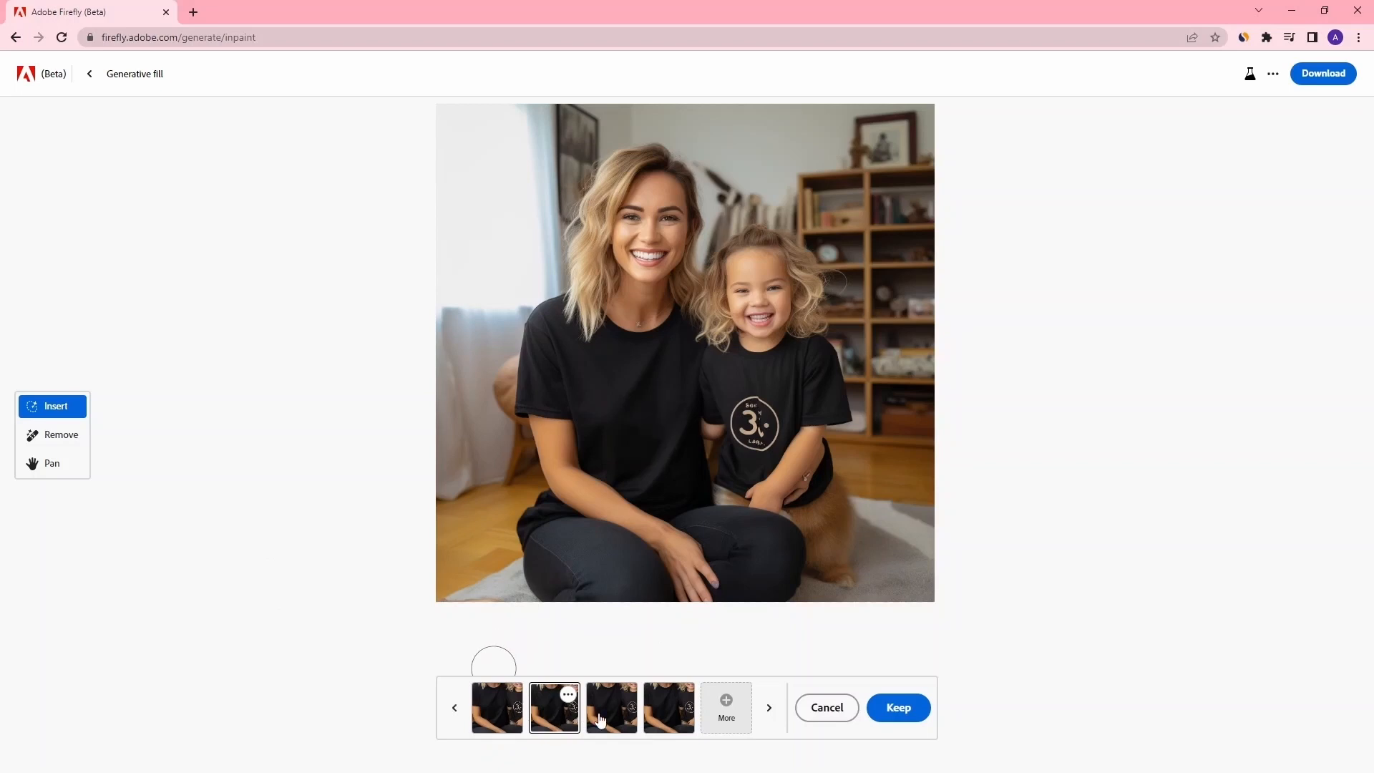
{"action": "left_click", "coordinate": [606, 719]}
{"action": "left_click", "coordinate": [667, 719]}
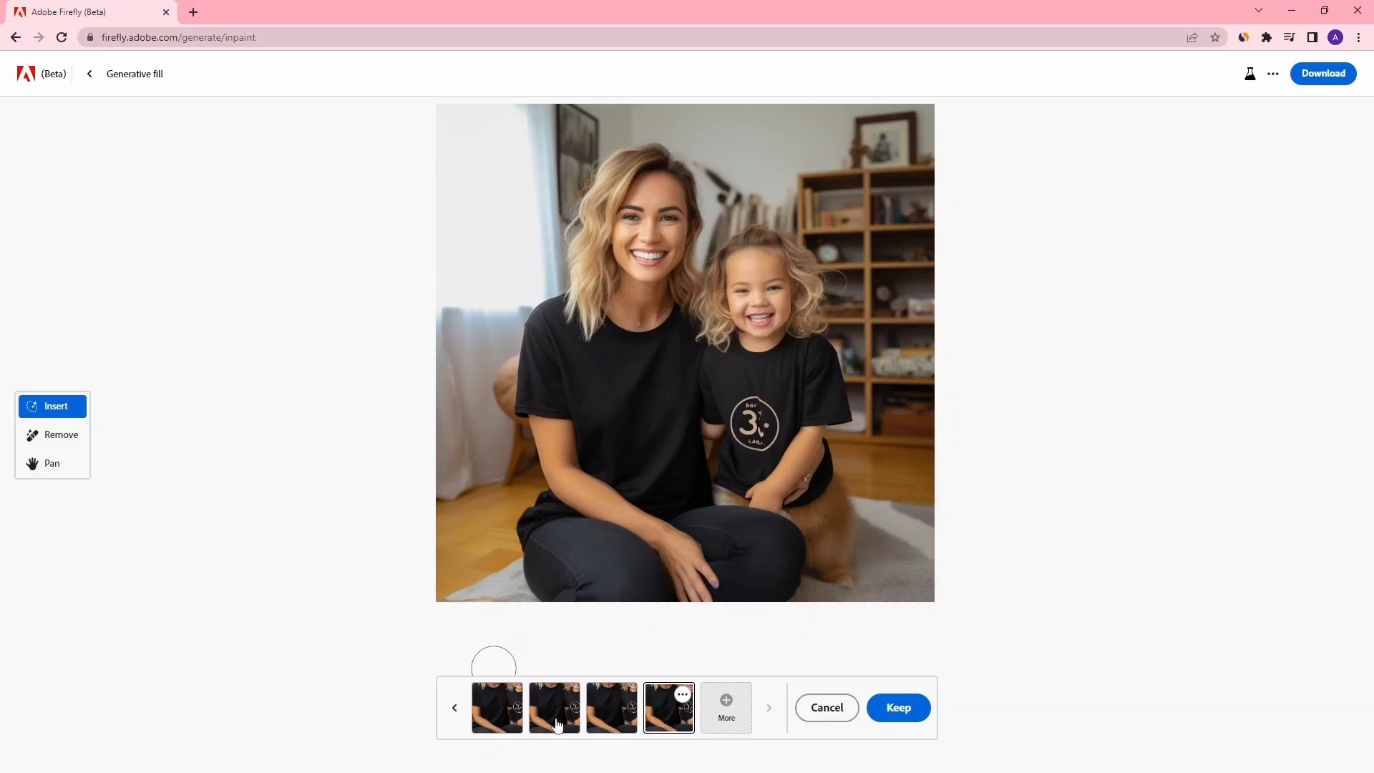
{"action": "left_click", "coordinate": [518, 721]}
{"action": "left_click", "coordinate": [669, 708]}
{"action": "left_click", "coordinate": [898, 707]}
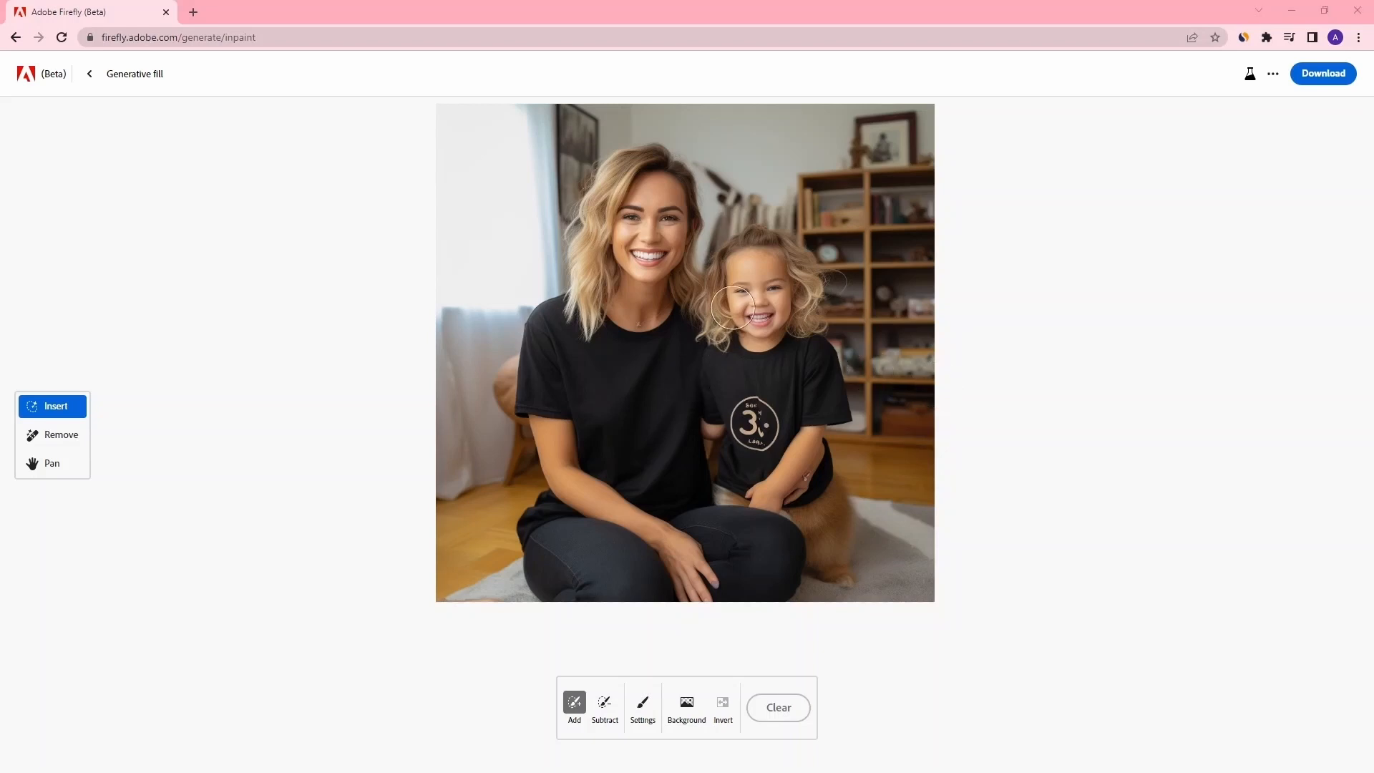
Brush over the child and the animal below, and generate a fill with the prompt "dog facing camera being hugged by a woman".
{"action": "mouse_move", "coordinate": [725, 266]}
{"action": "left_mouse_down"}
{"action": "mouse_move", "coordinate": [723, 503]}
{"action": "mouse_move", "coordinate": [752, 501]}
{"action": "mouse_move", "coordinate": [843, 583]}
{"action": "mouse_move", "coordinate": [858, 533]}
{"action": "mouse_move", "coordinate": [821, 271]}
{"action": "mouse_move", "coordinate": [848, 293]}
{"action": "mouse_move", "coordinate": [759, 232]}
{"action": "mouse_move", "coordinate": [790, 252]}
{"action": "mouse_move", "coordinate": [733, 315]}
{"action": "mouse_move", "coordinate": [740, 458]}
{"action": "mouse_move", "coordinate": [777, 472]}
{"action": "mouse_move", "coordinate": [816, 551]}
{"action": "mouse_move", "coordinate": [819, 400]}
{"action": "mouse_move", "coordinate": [783, 343]}
{"action": "mouse_move", "coordinate": [794, 451]}
{"action": "mouse_move", "coordinate": [782, 399]}
{"action": "left_mouse_up"}
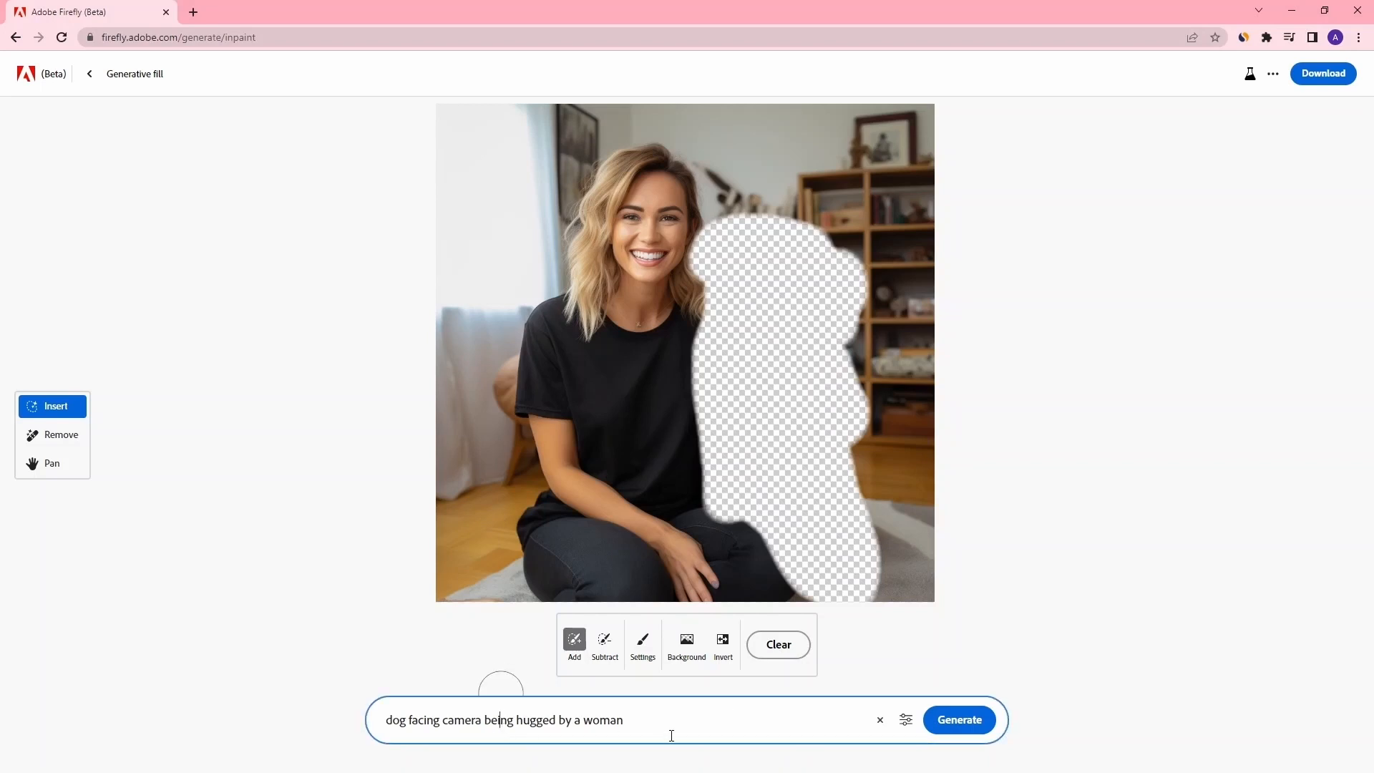
{"action": "left_click_drag", "start_coordinate": [672, 735], "coordinate": [380, 728]}
{"action": "left_click", "coordinate": [634, 720]}
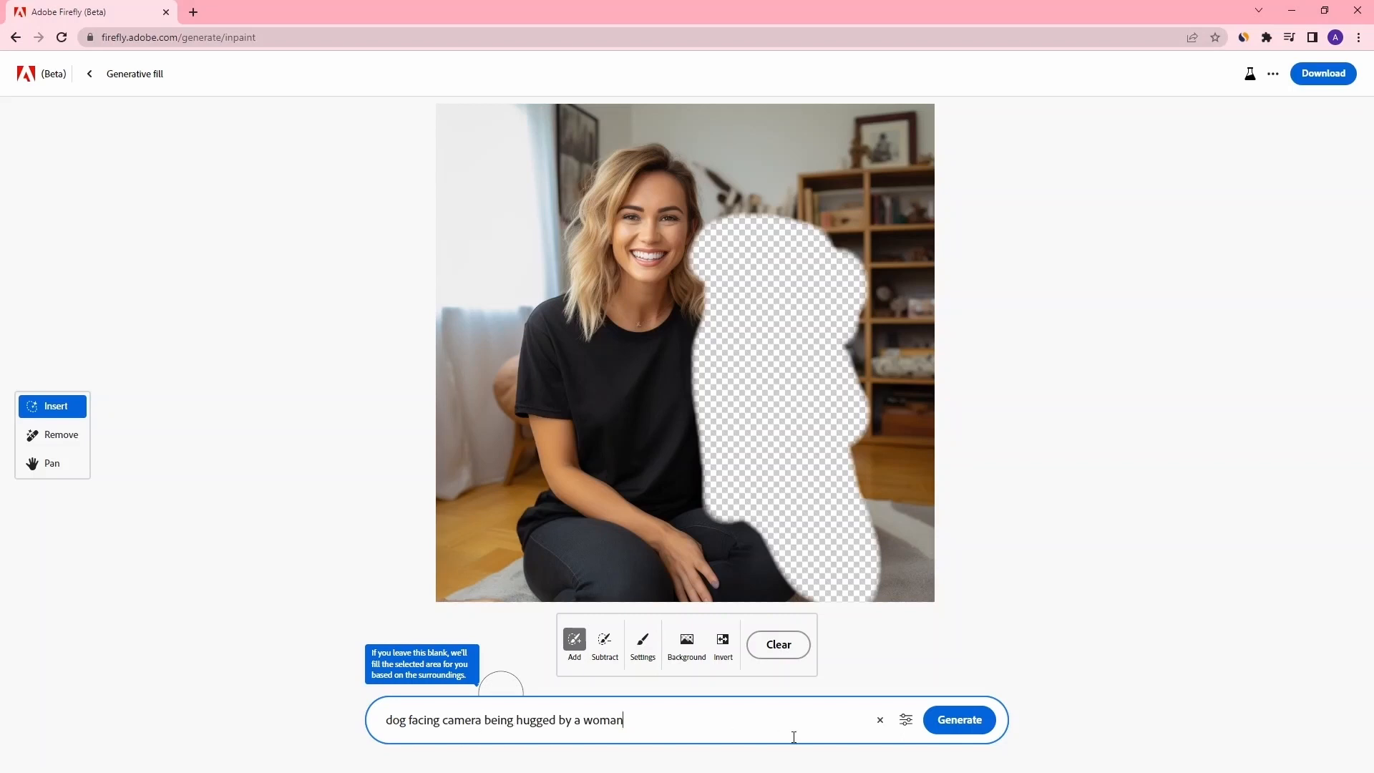
{"action": "left_click", "coordinate": [981, 727]}
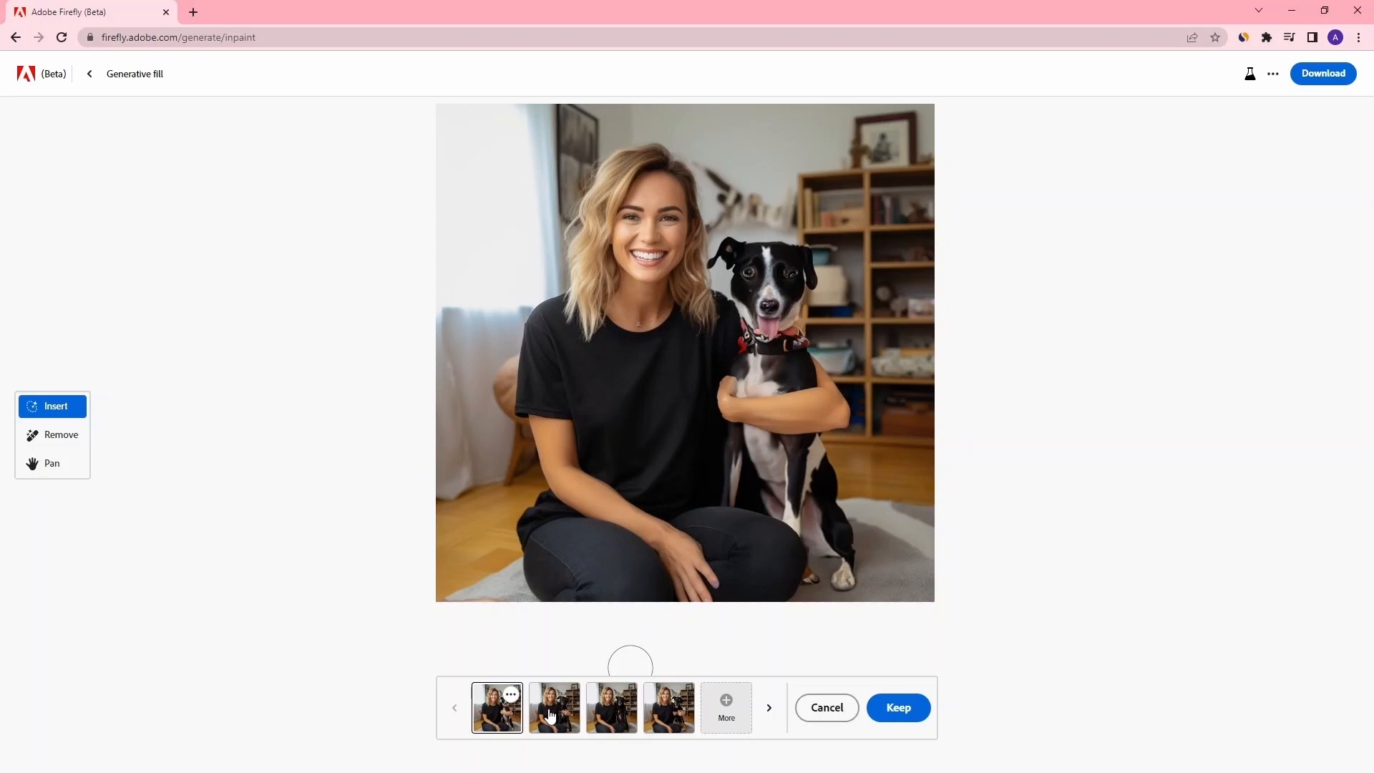
Compare the first four dog variations and generate another batch of results.
{"action": "left_click", "coordinate": [550, 714]}
{"action": "left_click", "coordinate": [617, 720]}
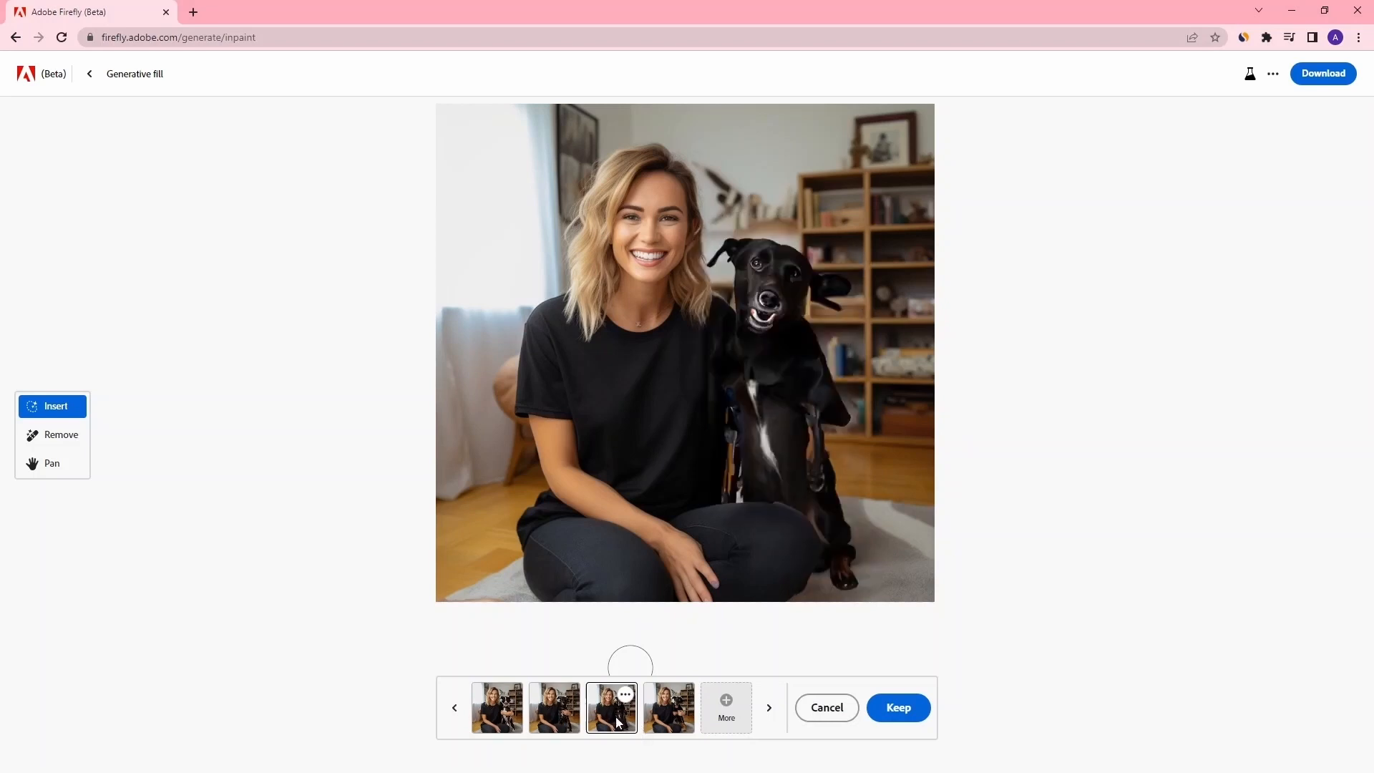
{"action": "left_click", "coordinate": [668, 715]}
{"action": "left_click", "coordinate": [554, 715]}
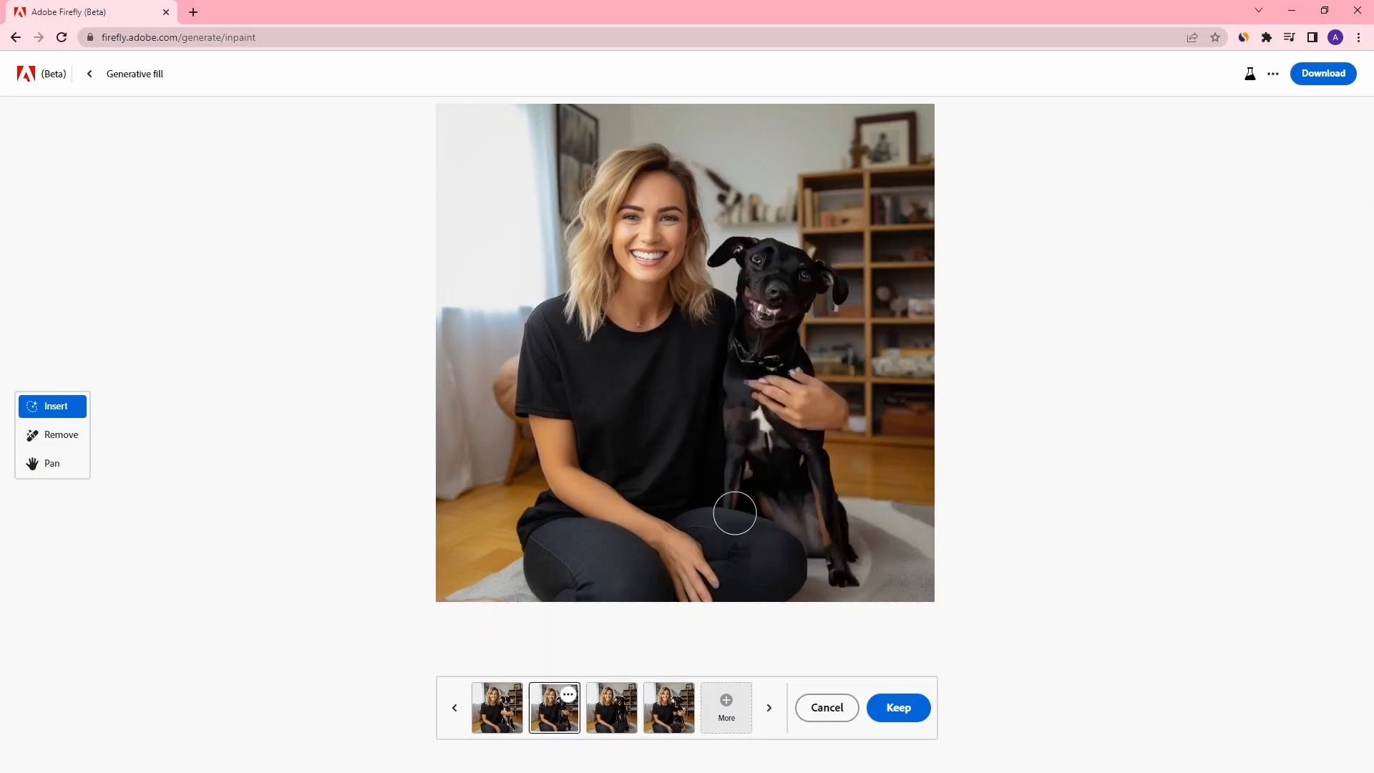
{"action": "left_click", "coordinate": [724, 714]}
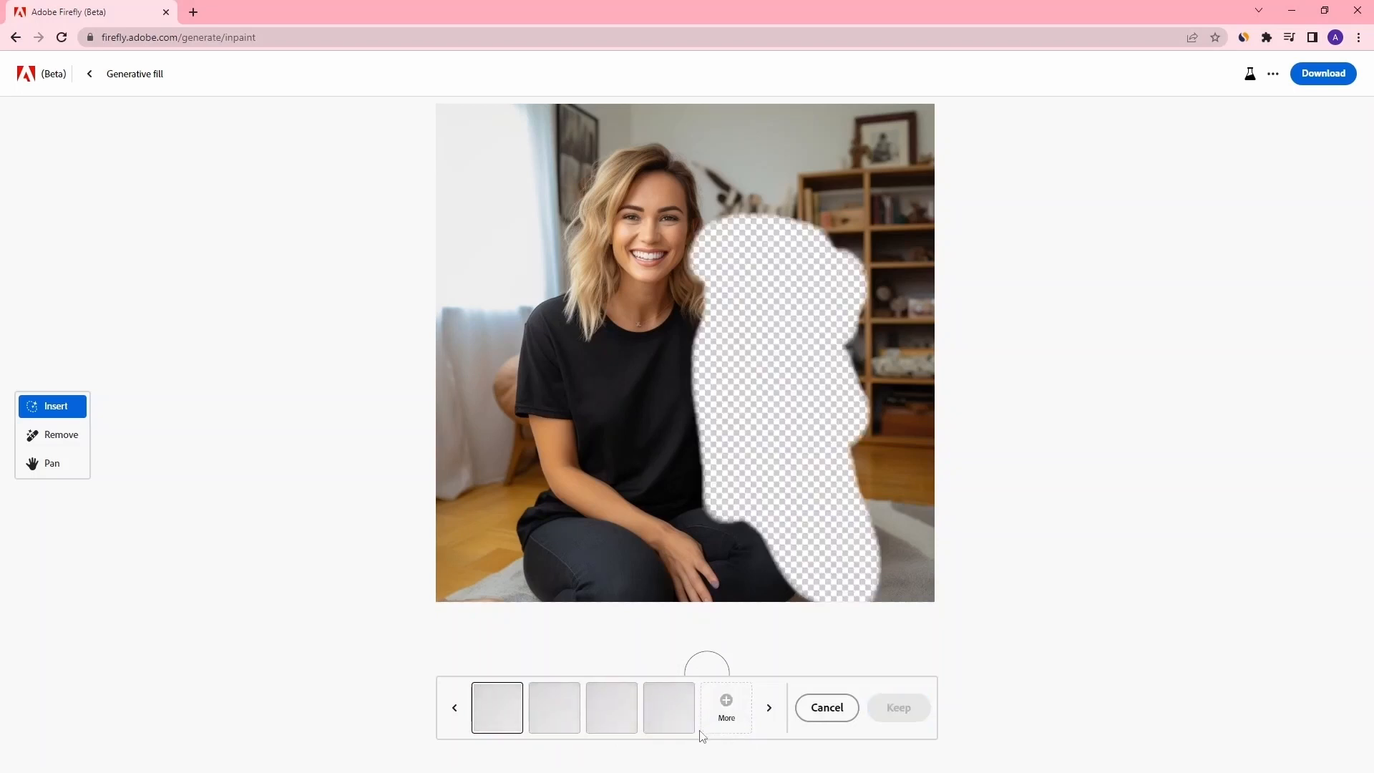
Compare the new batch of dog variations and keep the fourth, with the tan and black dog facing the camera.
{"action": "left_click", "coordinate": [558, 712]}
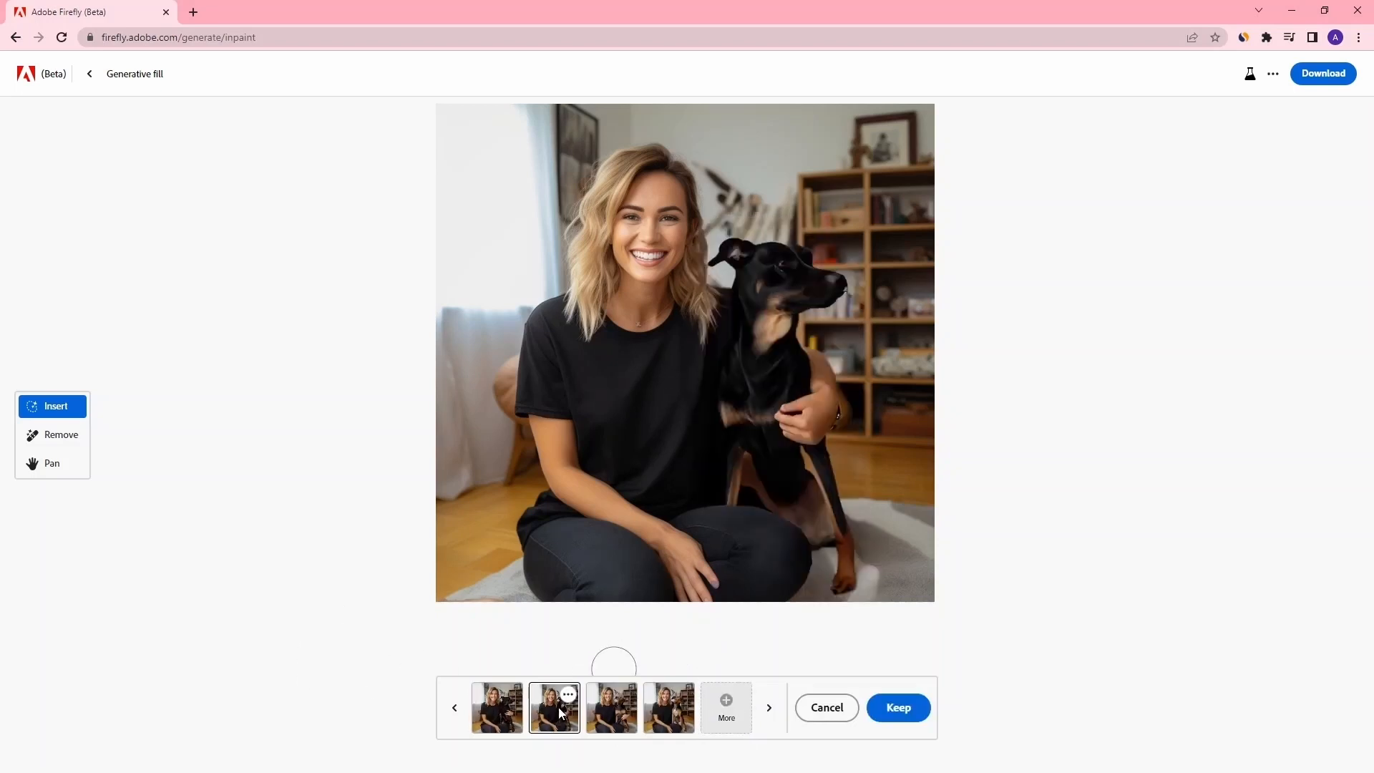
{"action": "left_click", "coordinate": [614, 713]}
{"action": "left_click", "coordinate": [667, 713]}
{"action": "left_click", "coordinate": [612, 713]}
{"action": "left_click", "coordinate": [559, 714]}
{"action": "left_click", "coordinate": [668, 713]}
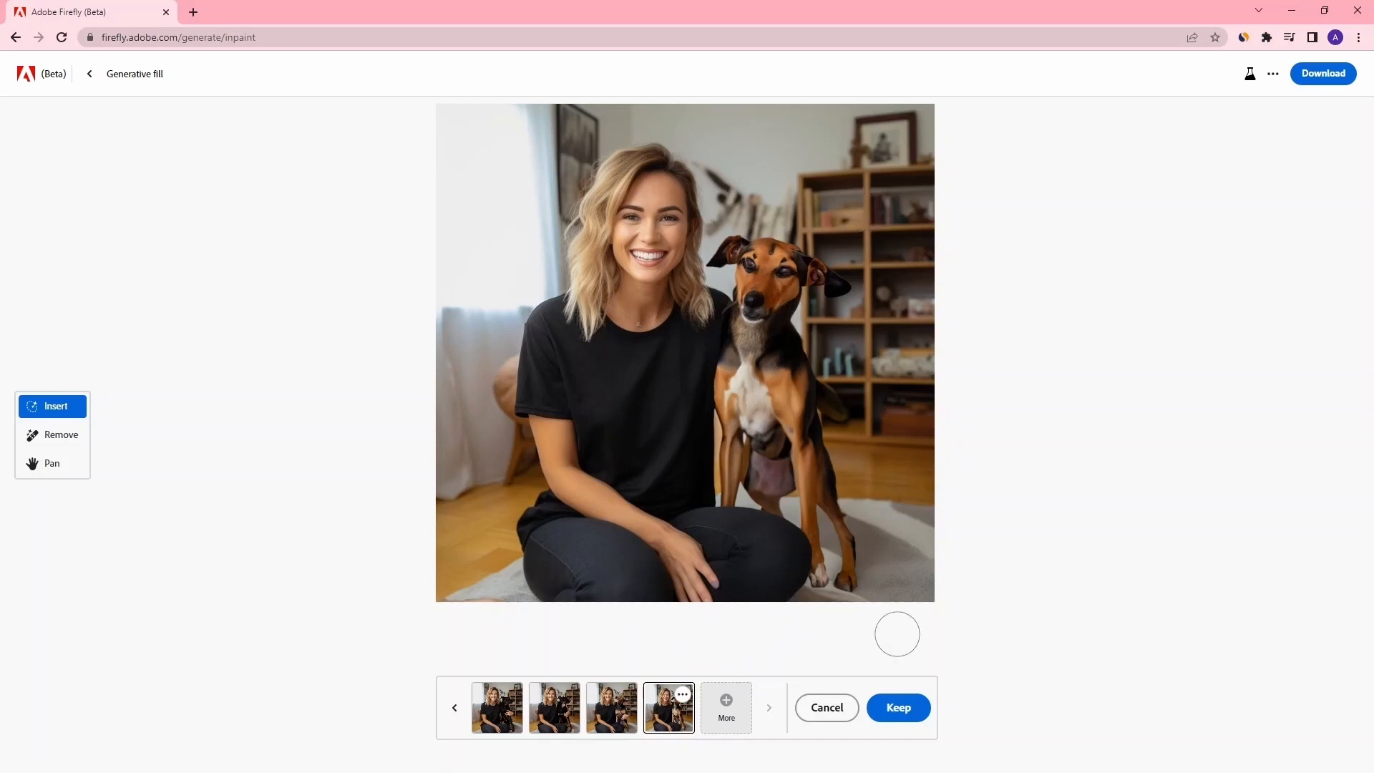
{"action": "left_click", "coordinate": [905, 708]}
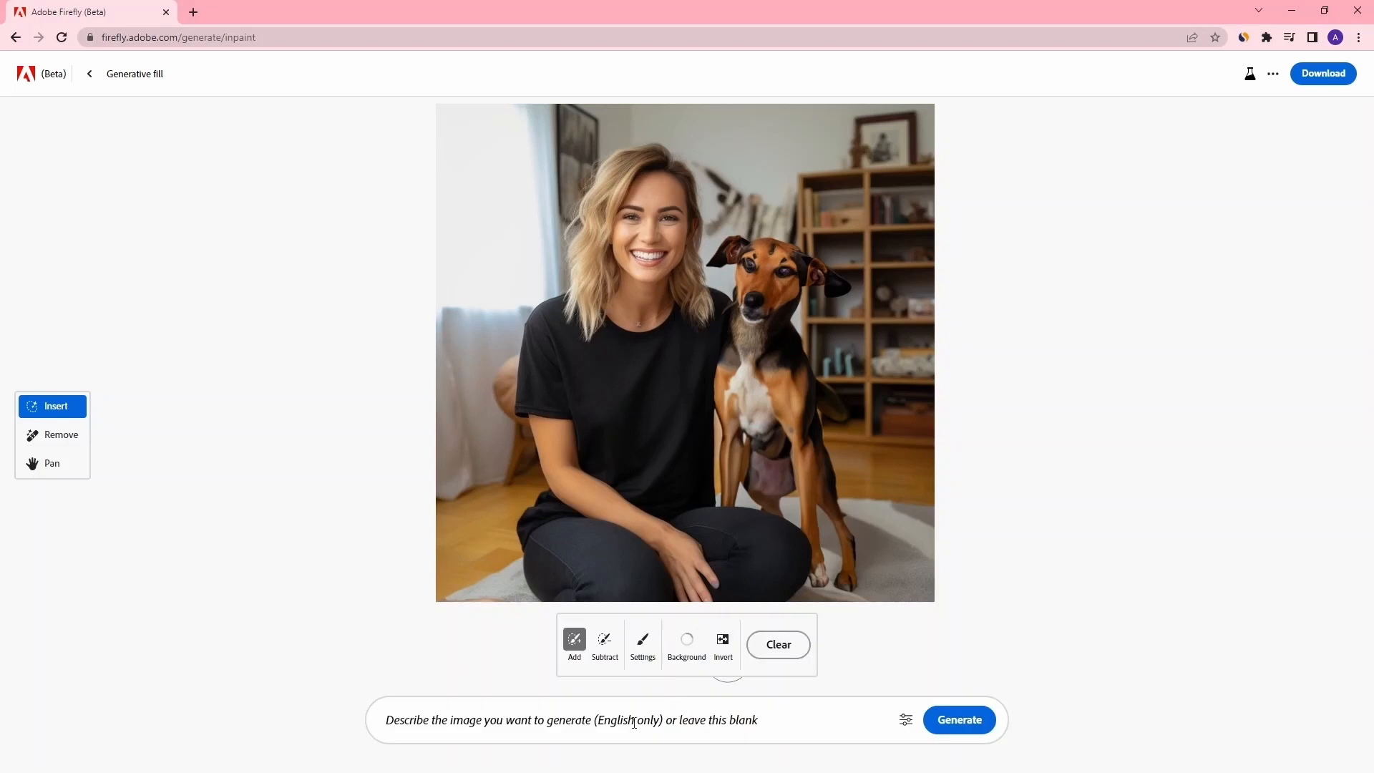
Remove the background around the woman and dog and generate a new one with the prompt "woman and dog relaxing at a sunny beach".
{"action": "left_click", "coordinate": [632, 727]}
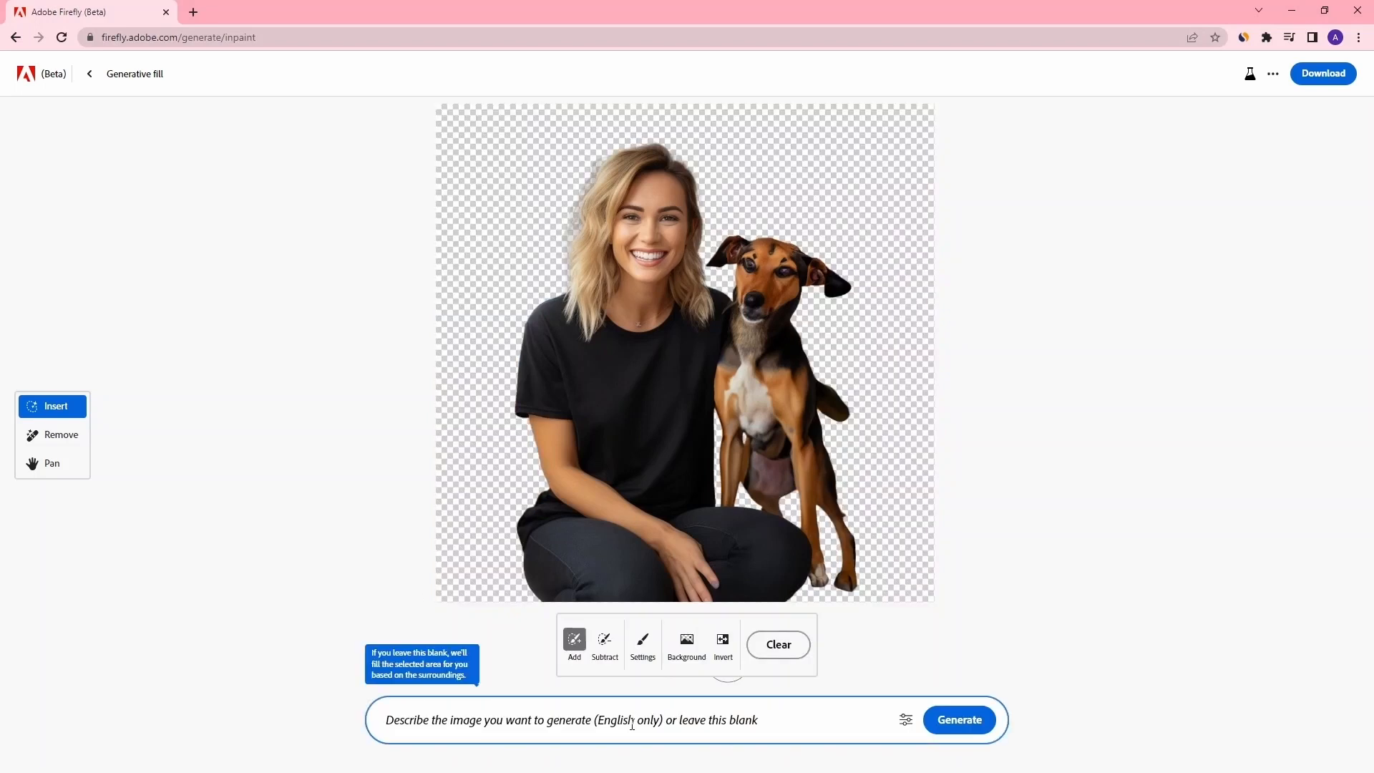
{"action": "type", "text": "woman and dog"}
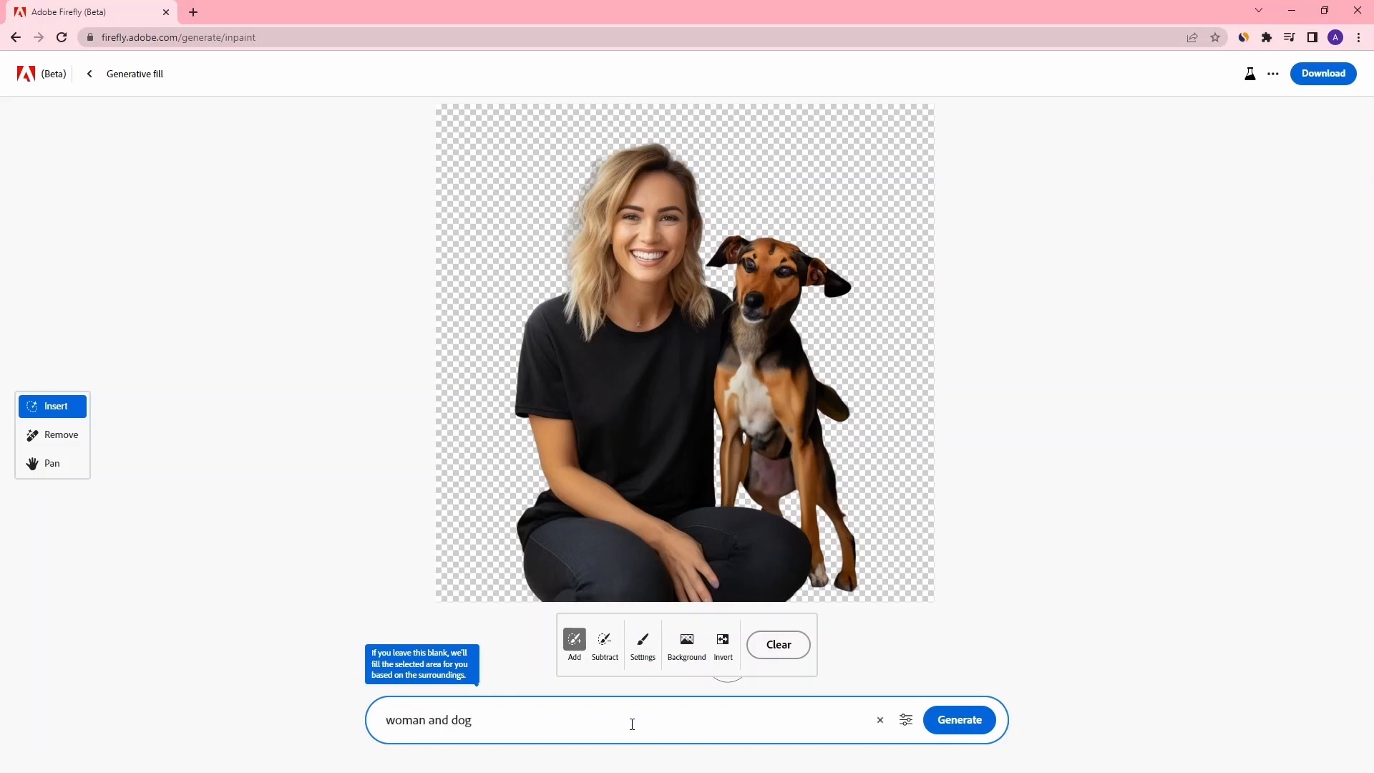
{"action": "type", "text": " relaxing at a sunny beach"}
{"action": "key", "text": "Return"}
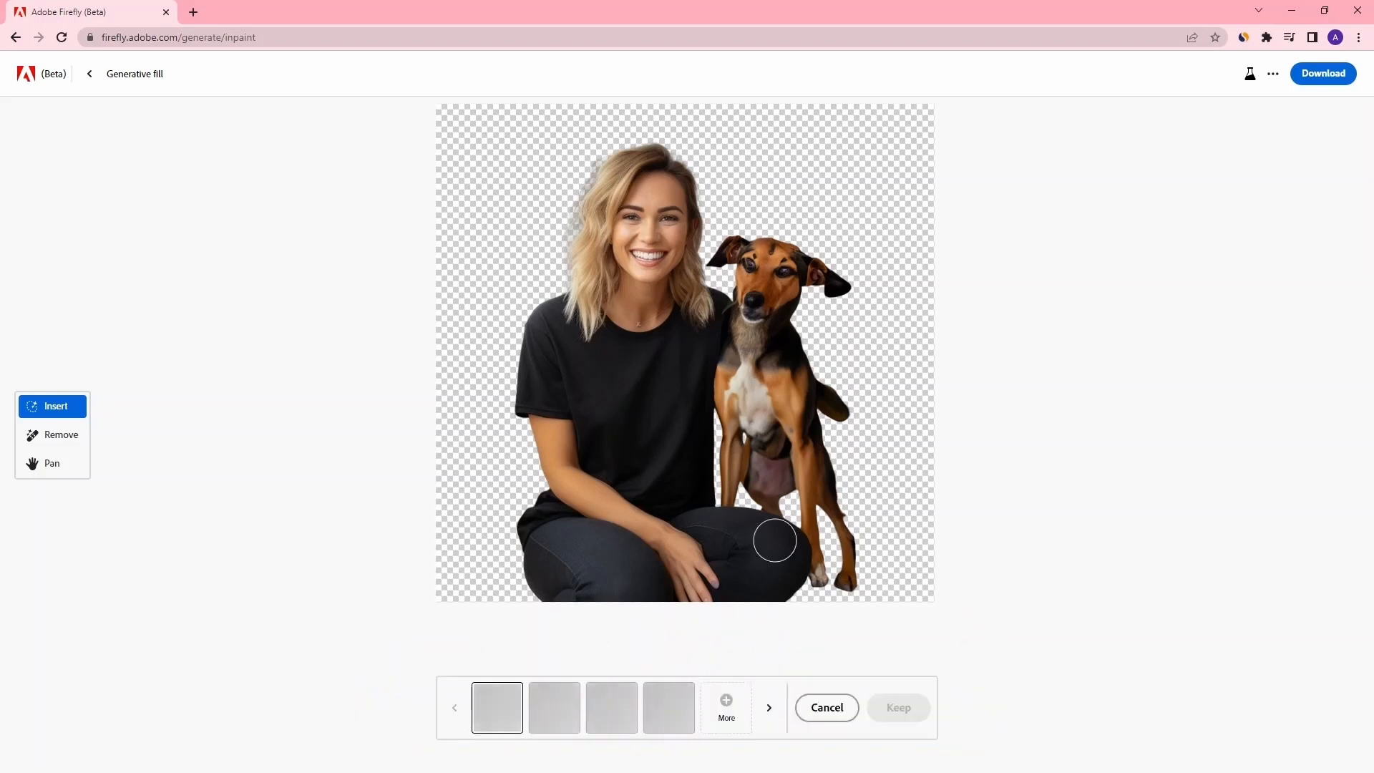
Compare the beach background variations and keep the third, with the green hillside behind the shore.
{"action": "left_click", "coordinate": [560, 721]}
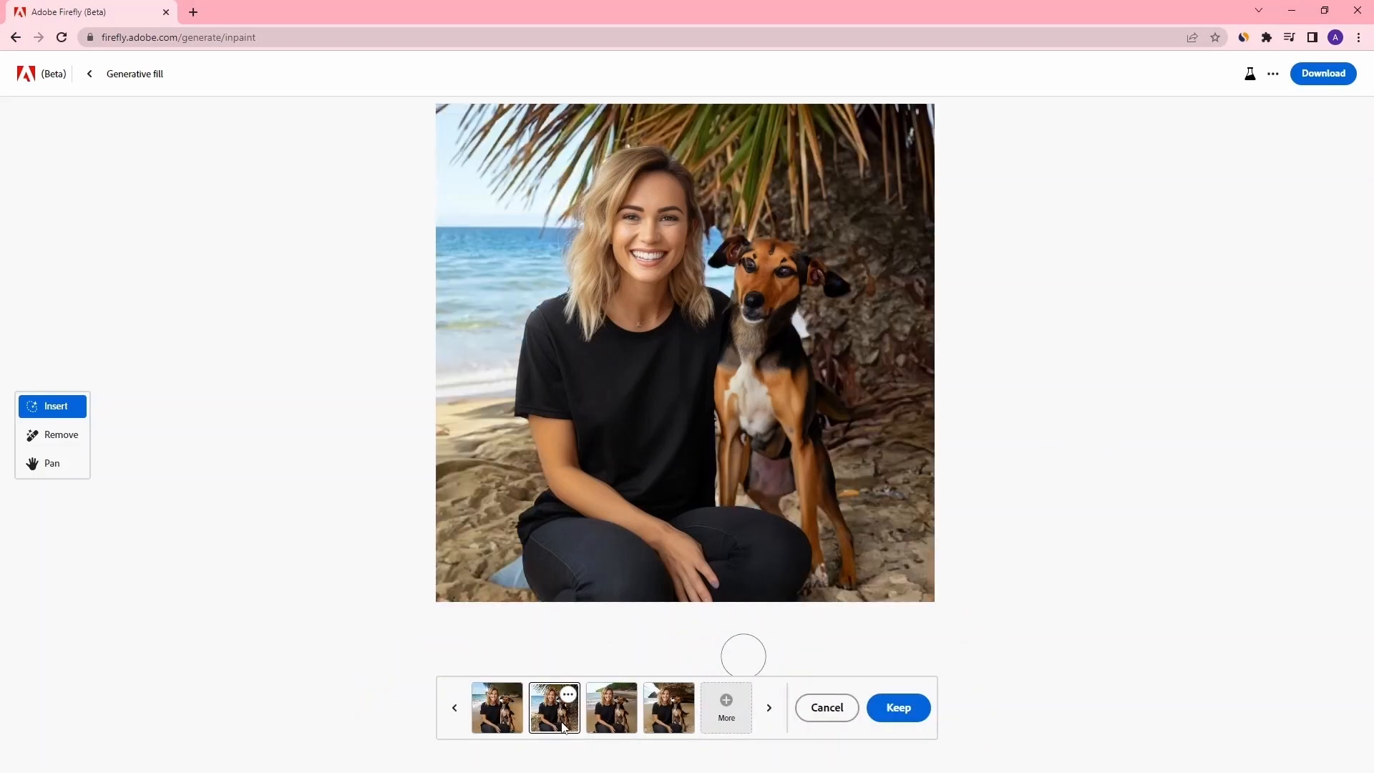
{"action": "left_click", "coordinate": [617, 727]}
{"action": "left_click", "coordinate": [654, 724]}
{"action": "left_click", "coordinate": [615, 725]}
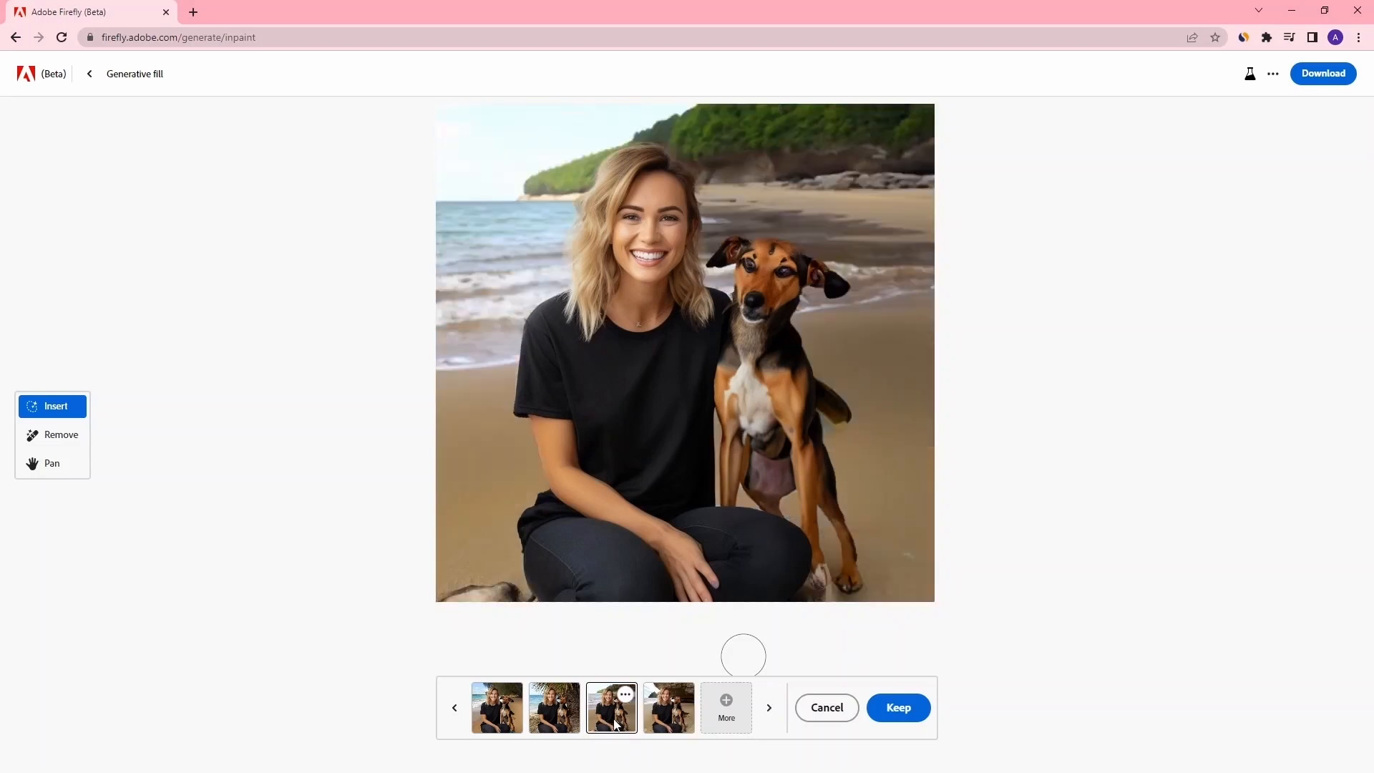
{"action": "left_click", "coordinate": [900, 709]}
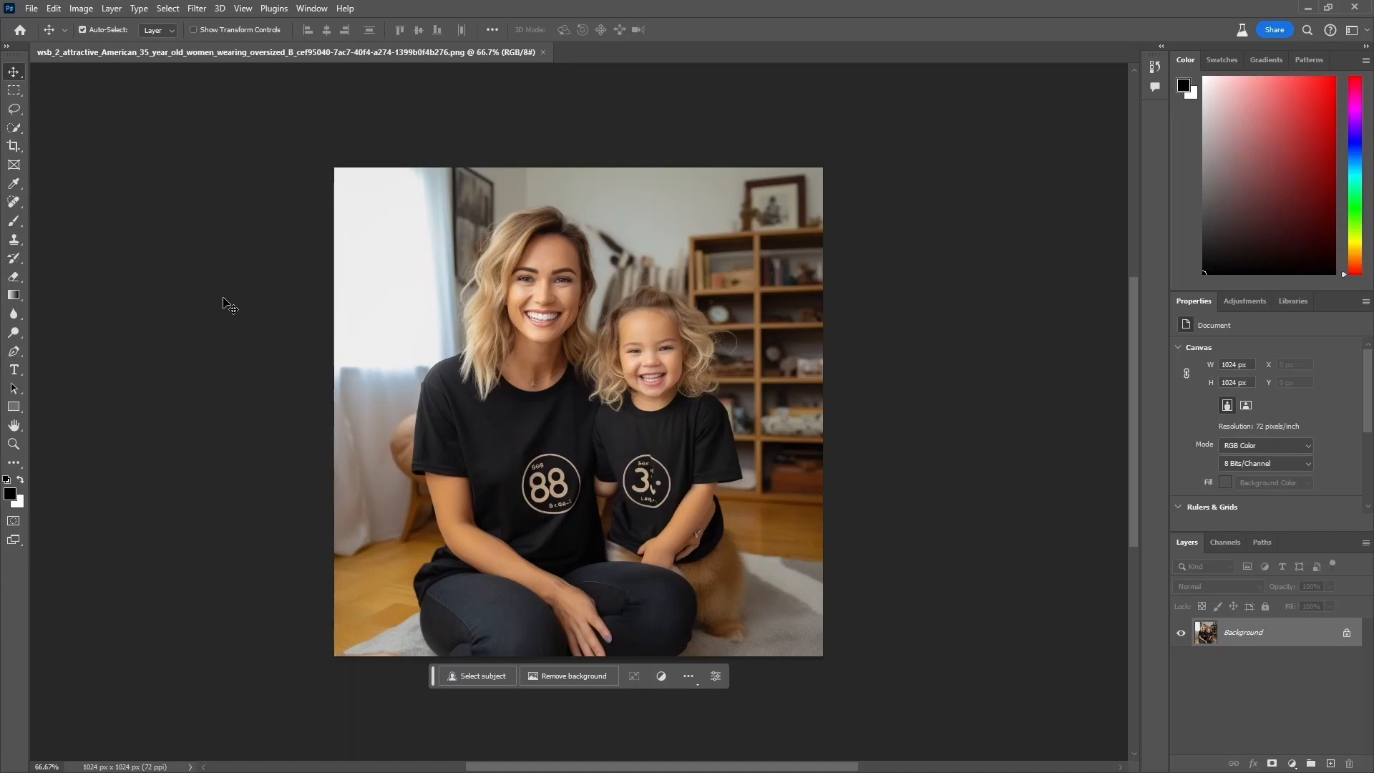
In Photoshop, lasso the 88 logo on the woman's shirt, generatively fill it with the prompt "remove", and compare before and after.
{"action": "left_click", "coordinate": [14, 108]}
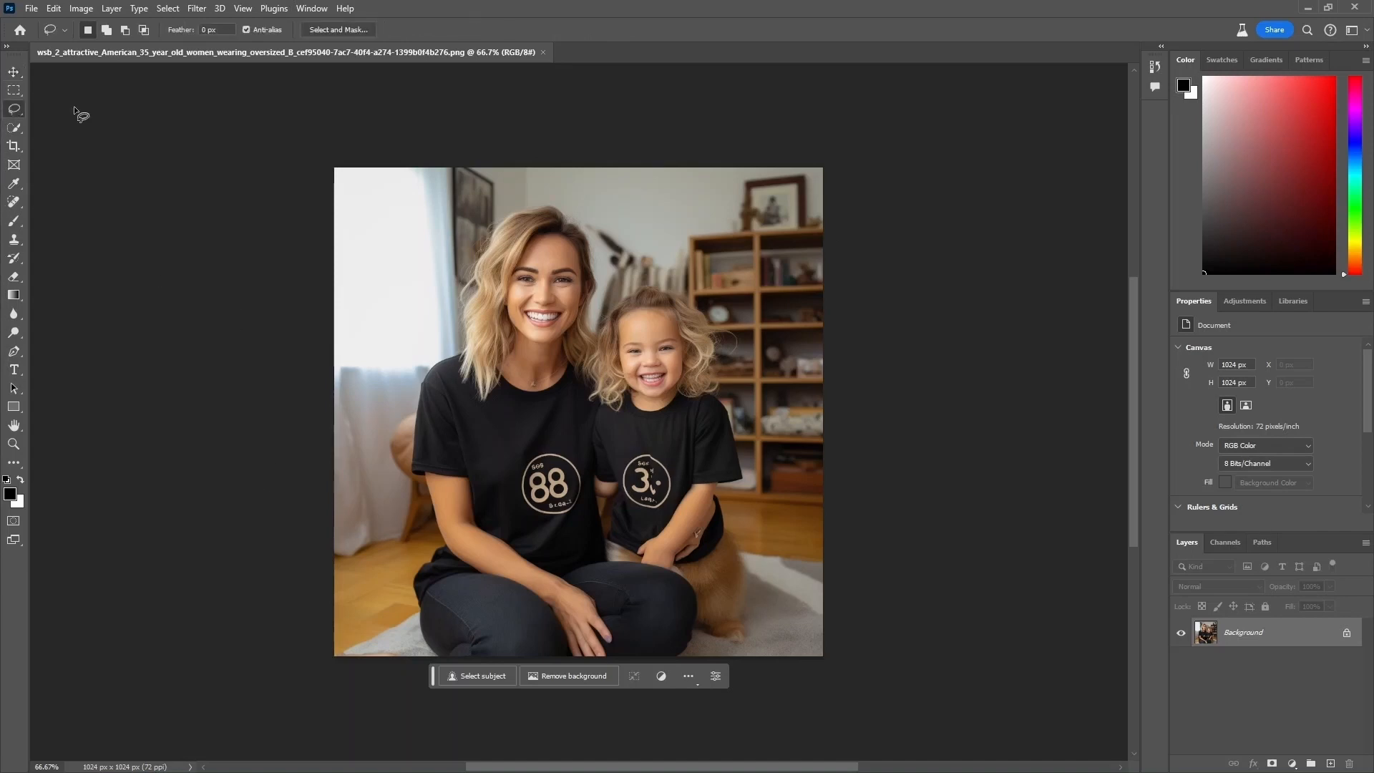
{"action": "mouse_move", "coordinate": [513, 444]}
{"action": "left_mouse_down"}
{"action": "mouse_move", "coordinate": [524, 521]}
{"action": "mouse_move", "coordinate": [560, 537]}
{"action": "mouse_move", "coordinate": [580, 526]}
{"action": "mouse_move", "coordinate": [589, 477]}
{"action": "mouse_move", "coordinate": [571, 442]}
{"action": "mouse_move", "coordinate": [513, 443]}
{"action": "left_mouse_up"}
{"action": "left_click", "coordinate": [462, 557]}
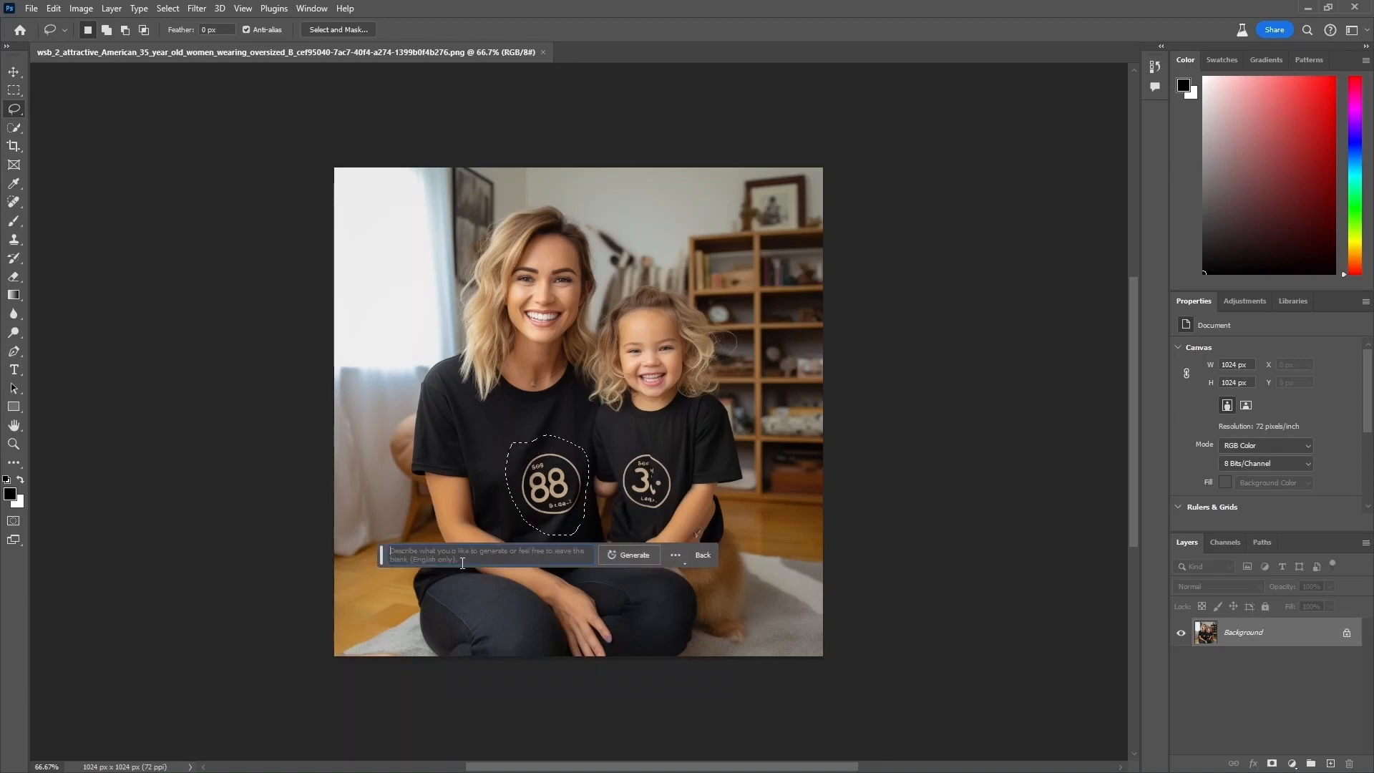
{"action": "left_click", "coordinate": [628, 555]}
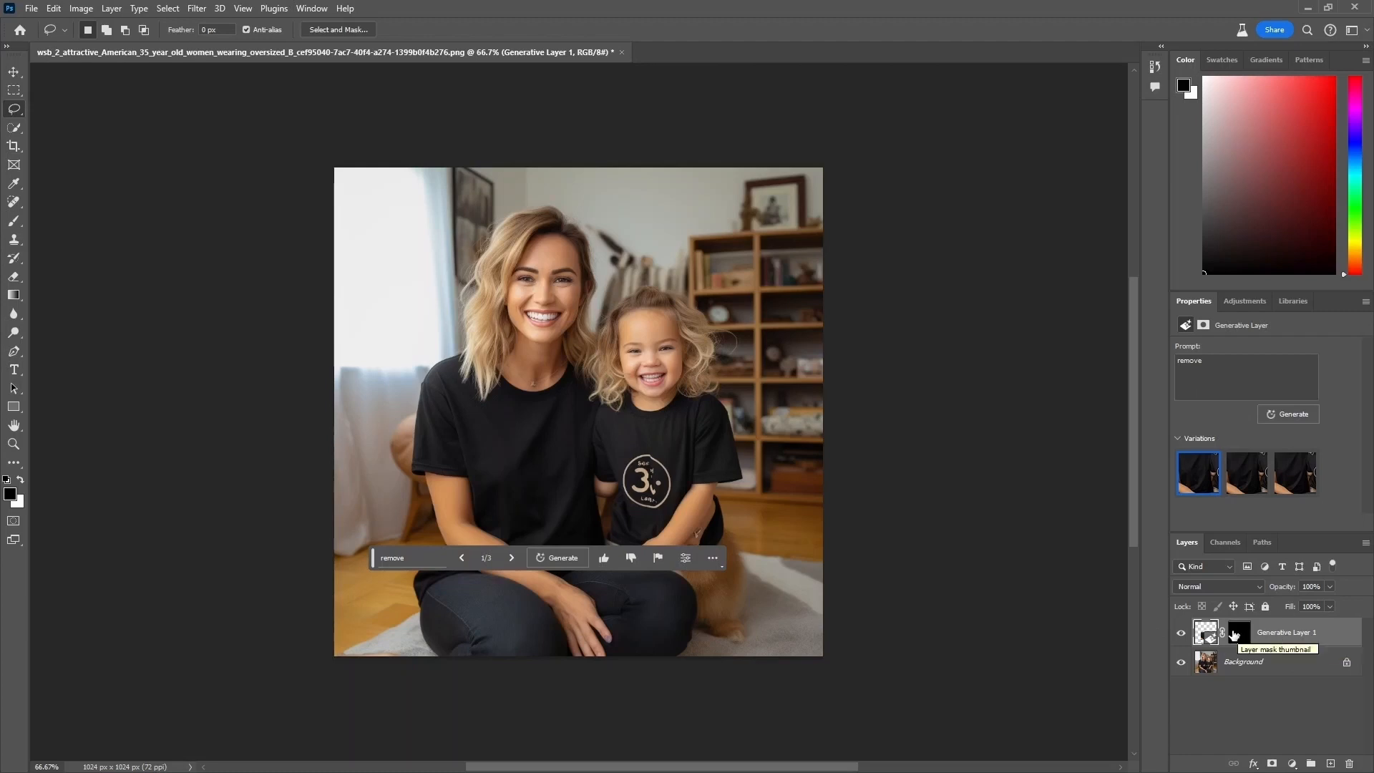
{"action": "left_click", "coordinate": [1181, 634]}
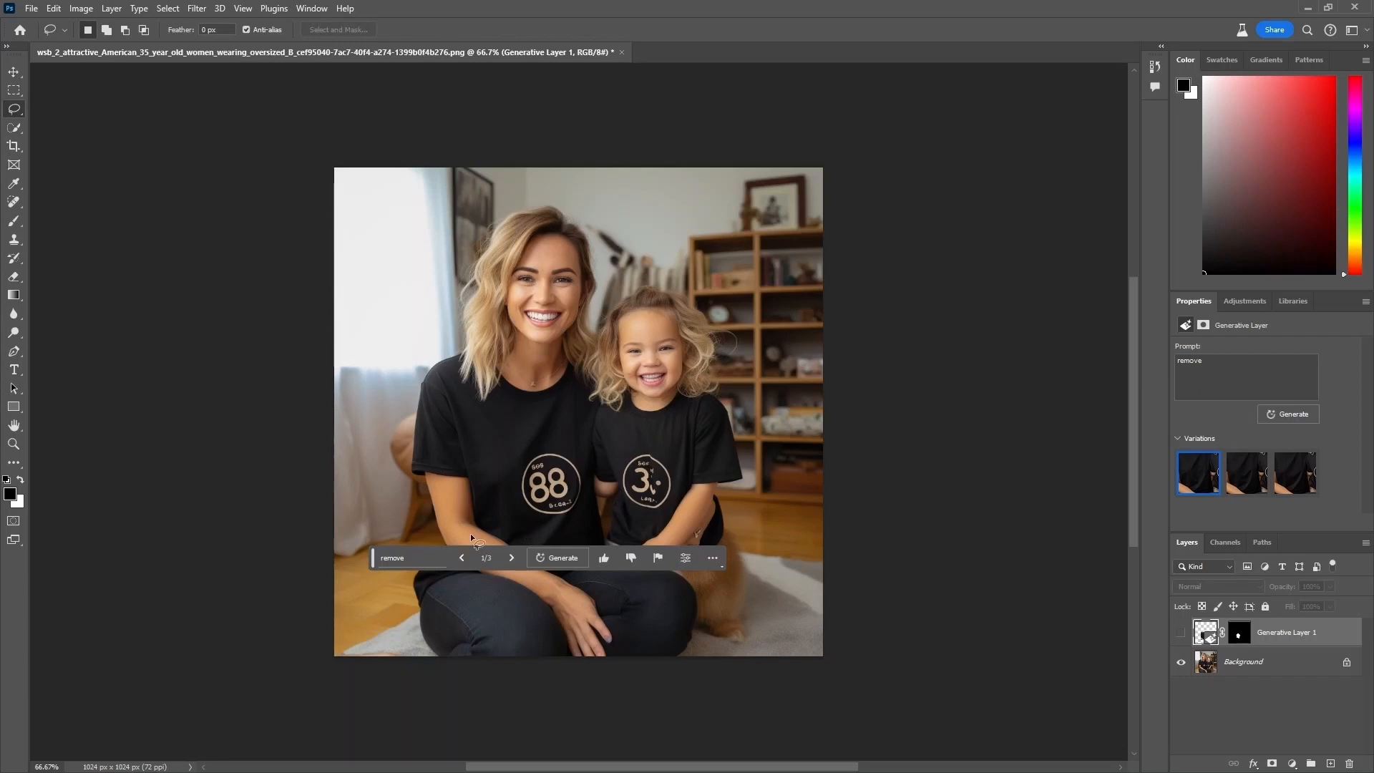
{"action": "left_click", "coordinate": [1182, 632]}
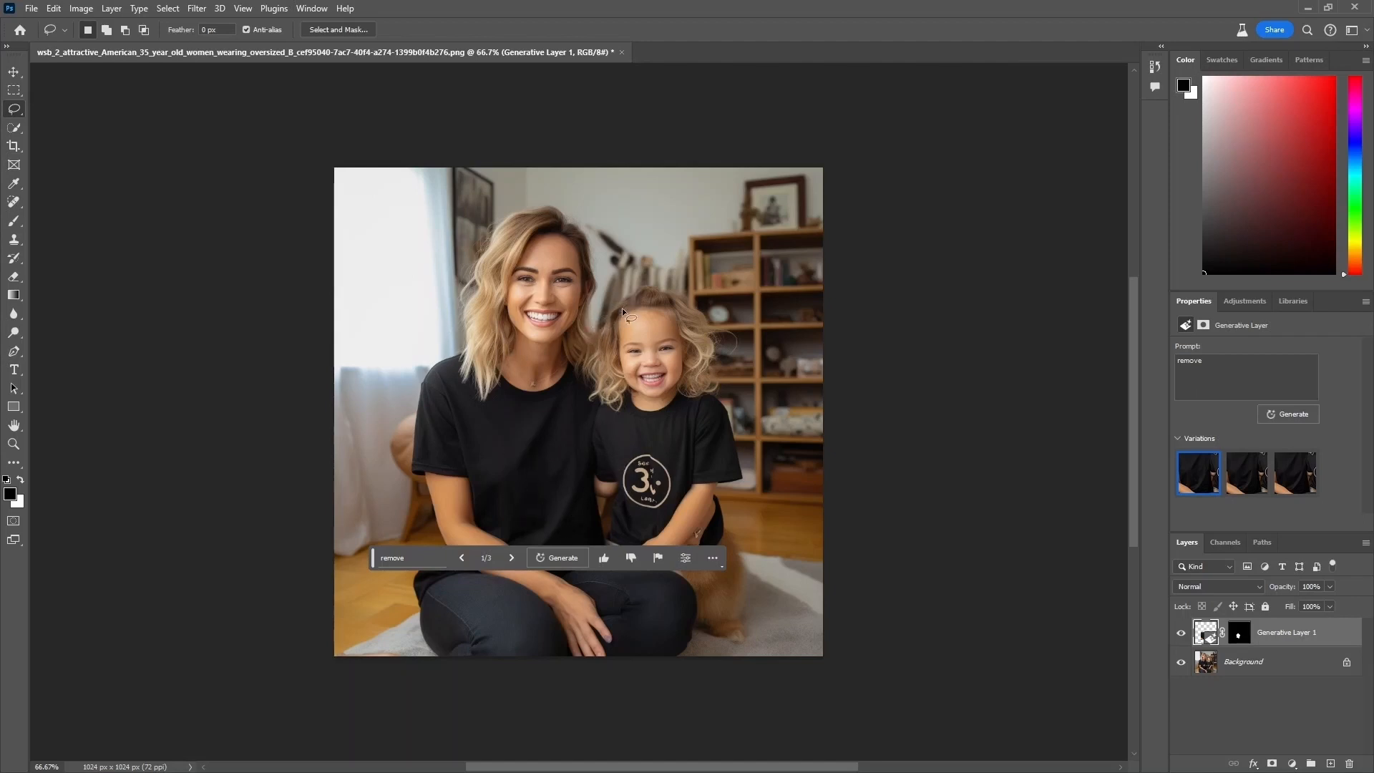
Lasso the child and the animal below, and generate a fill with the prompt "a dog facing the camera being hugged by the woman".
{"action": "left_click_drag", "start_coordinate": [613, 292], "coordinate": [613, 292]}
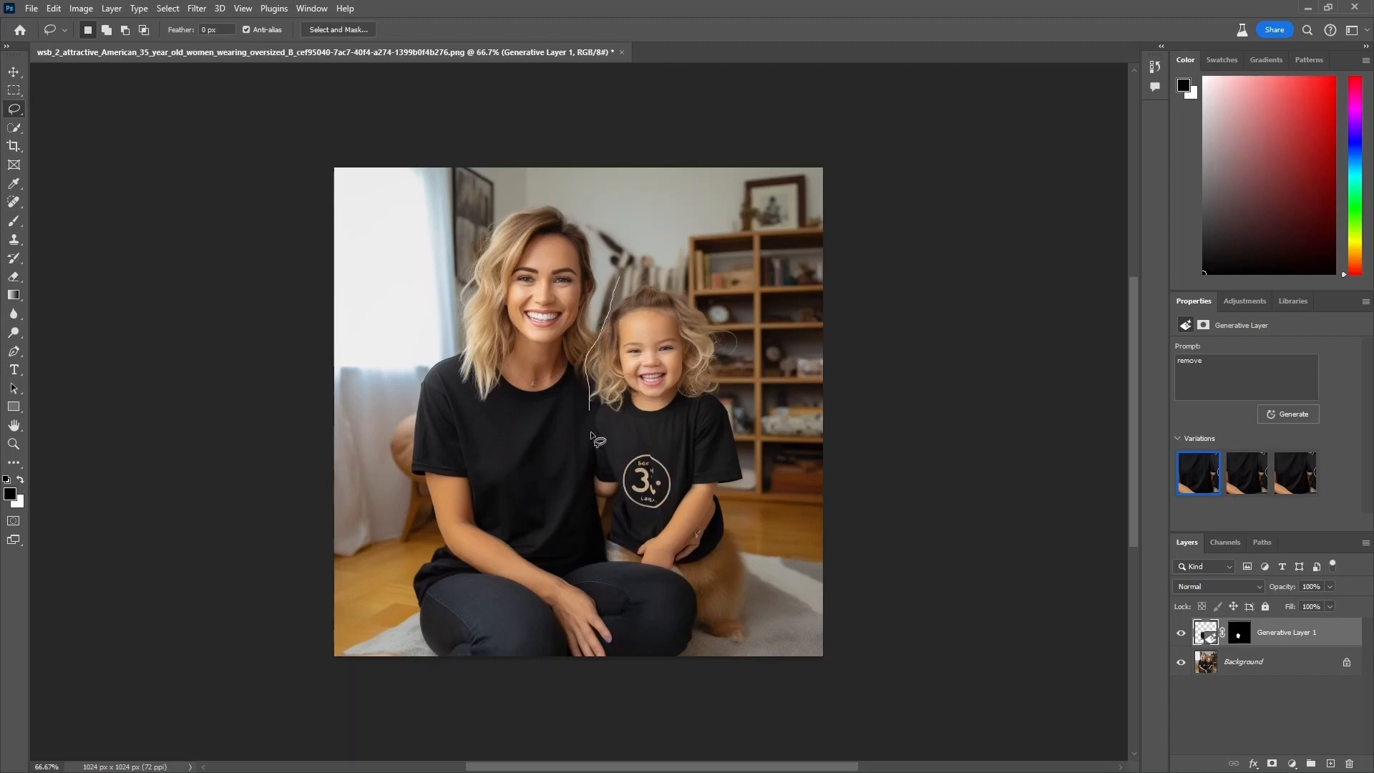
{"action": "mouse_move", "coordinate": [591, 436]}
{"action": "left_mouse_down"}
{"action": "mouse_move", "coordinate": [682, 612]}
{"action": "mouse_move", "coordinate": [712, 653]}
{"action": "mouse_move", "coordinate": [751, 650]}
{"action": "mouse_move", "coordinate": [760, 614]}
{"action": "mouse_move", "coordinate": [734, 506]}
{"action": "mouse_move", "coordinate": [747, 469]}
{"action": "mouse_move", "coordinate": [725, 392]}
{"action": "left_mouse_up"}
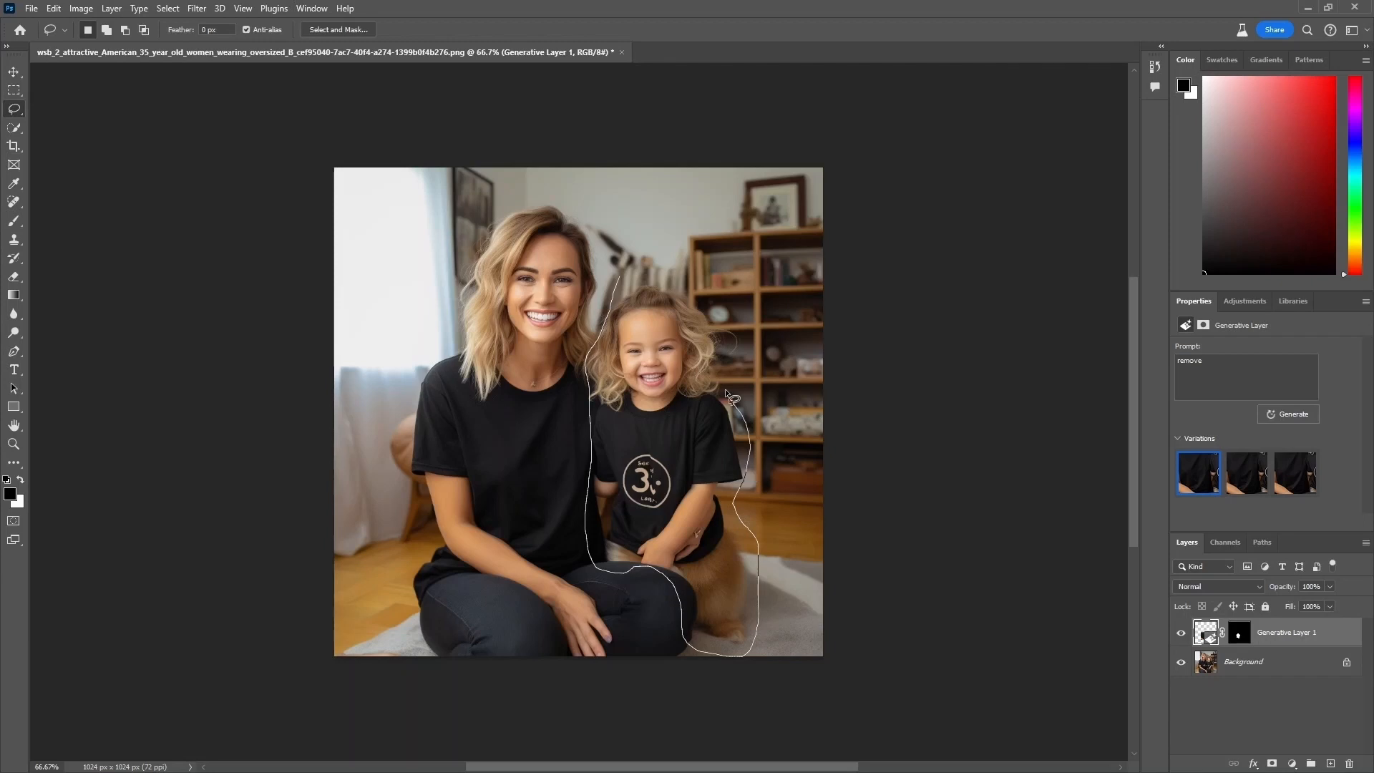
{"action": "left_click_drag", "start_coordinate": [607, 295], "coordinate": [607, 295]}
{"action": "left_click", "coordinate": [562, 675]}
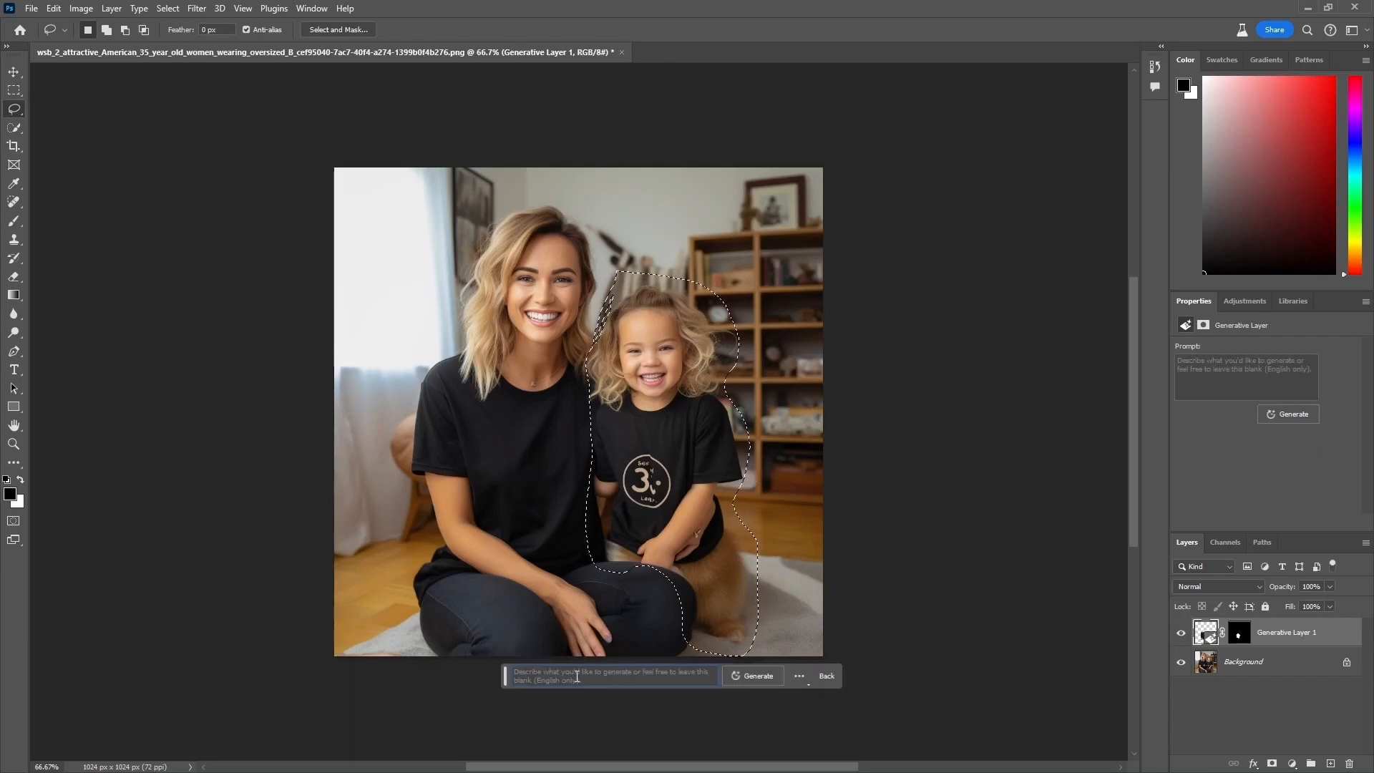
{"action": "type", "text": "a dog facin"}
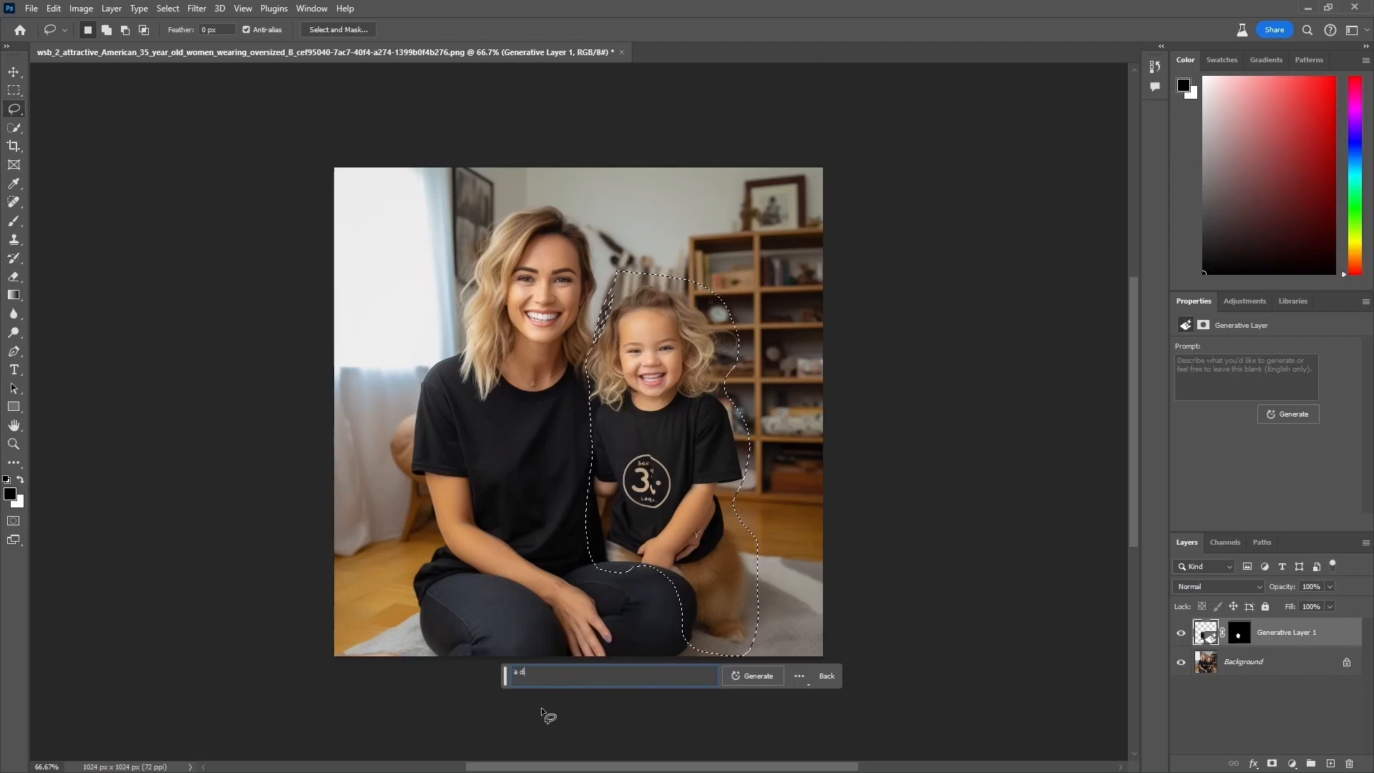
{"action": "type", "text": "the camera being hugged by the woman"}
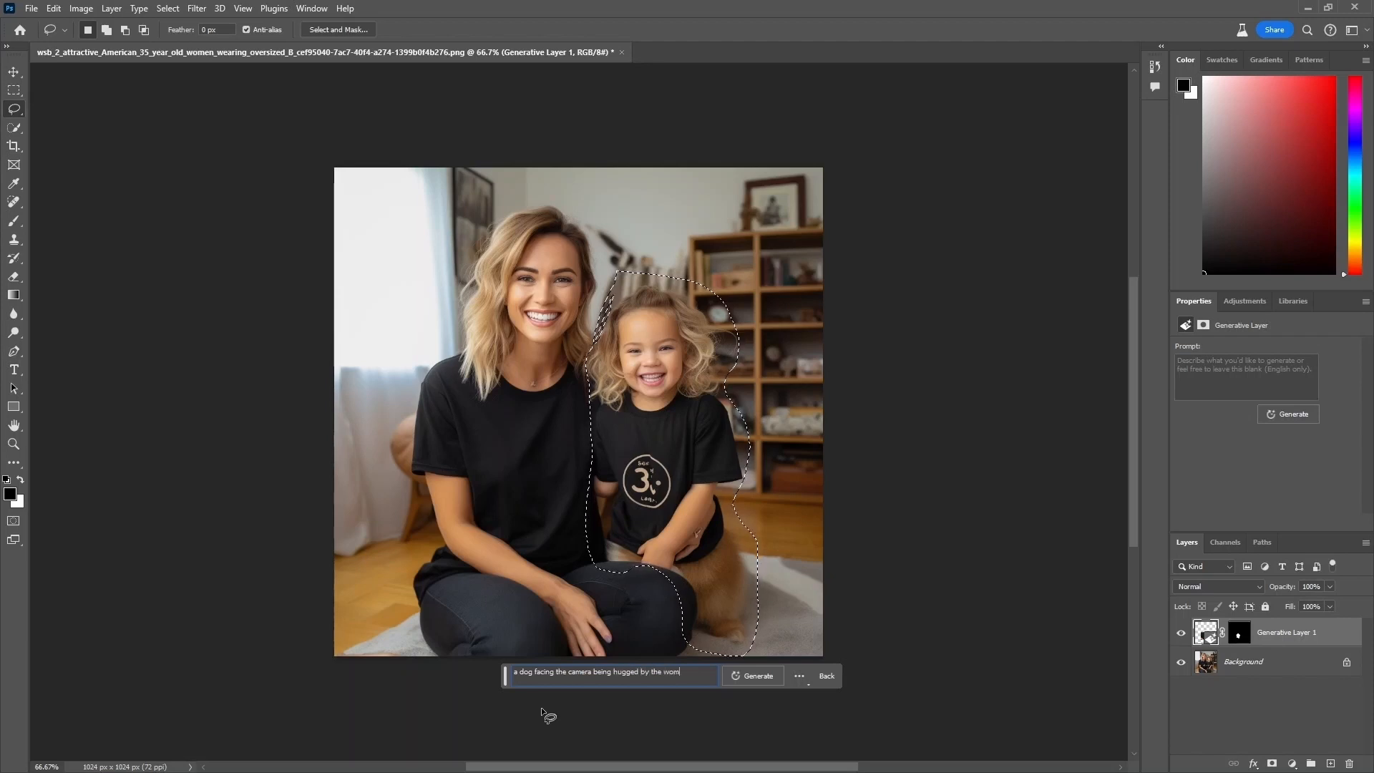
{"action": "left_click", "coordinate": [747, 678]}
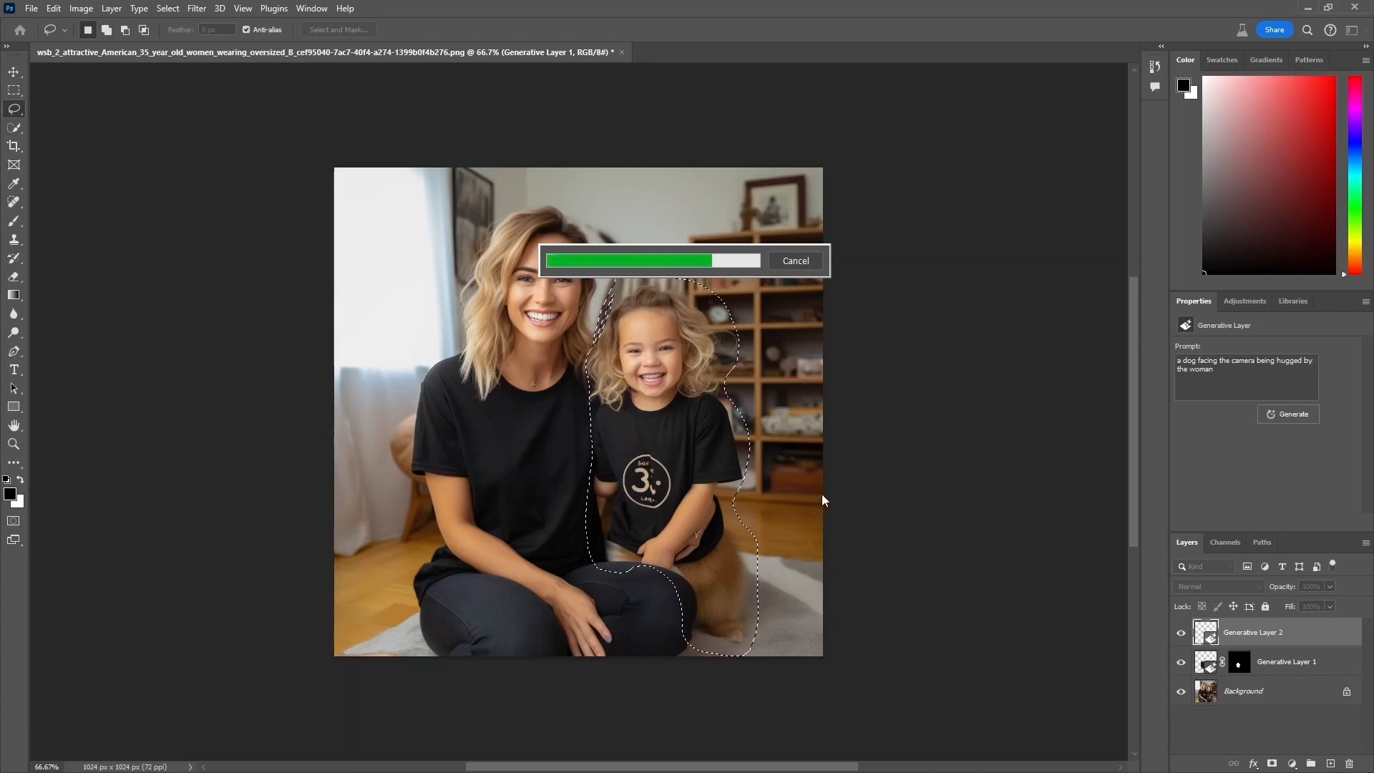
Compare the three dog variations and choose the second, with the black-and-white spotted dog.
{"action": "left_click", "coordinate": [1247, 474]}
{"action": "left_click", "coordinate": [1304, 489]}
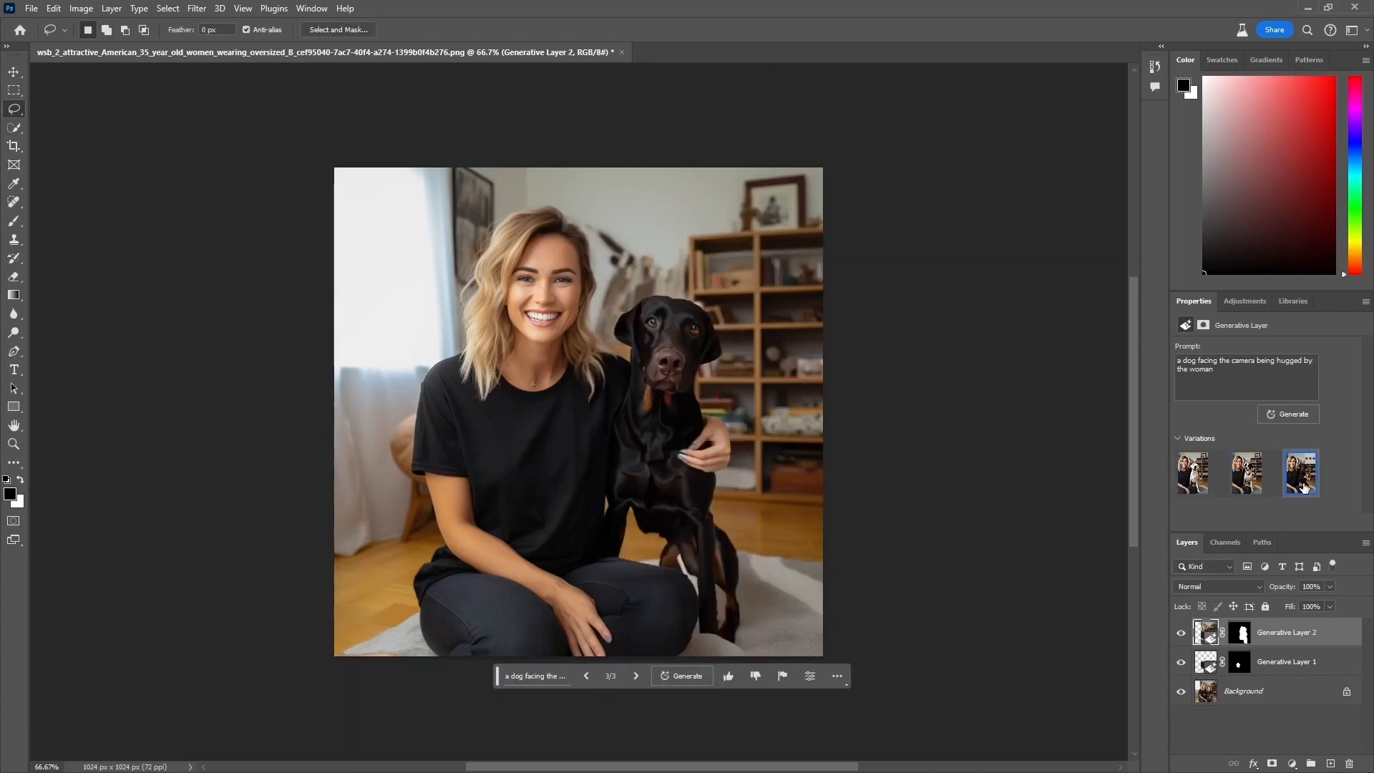
{"action": "left_click", "coordinate": [1252, 490]}
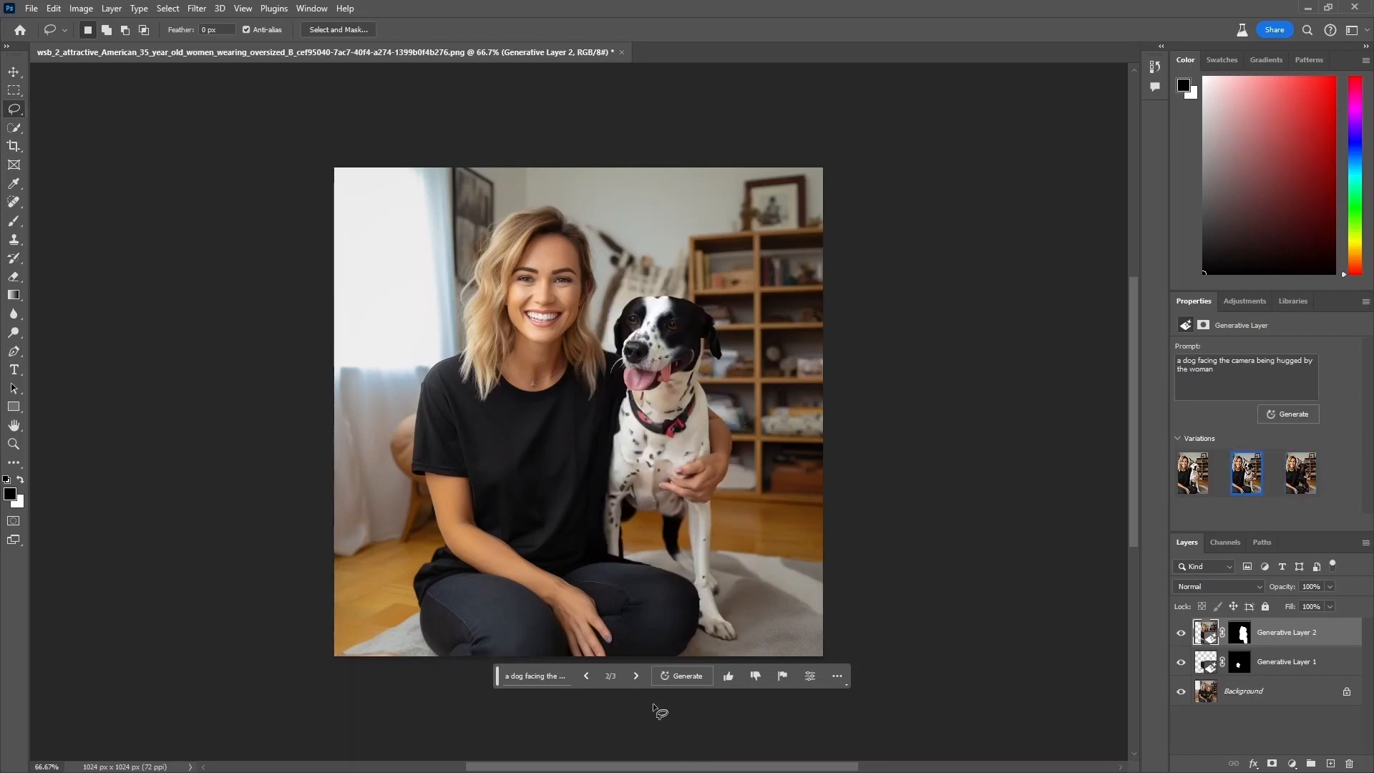
Try selecting the room background around the woman and the dog with the Quick Selection tool, then undo the selection.
{"action": "key", "text": "w"}
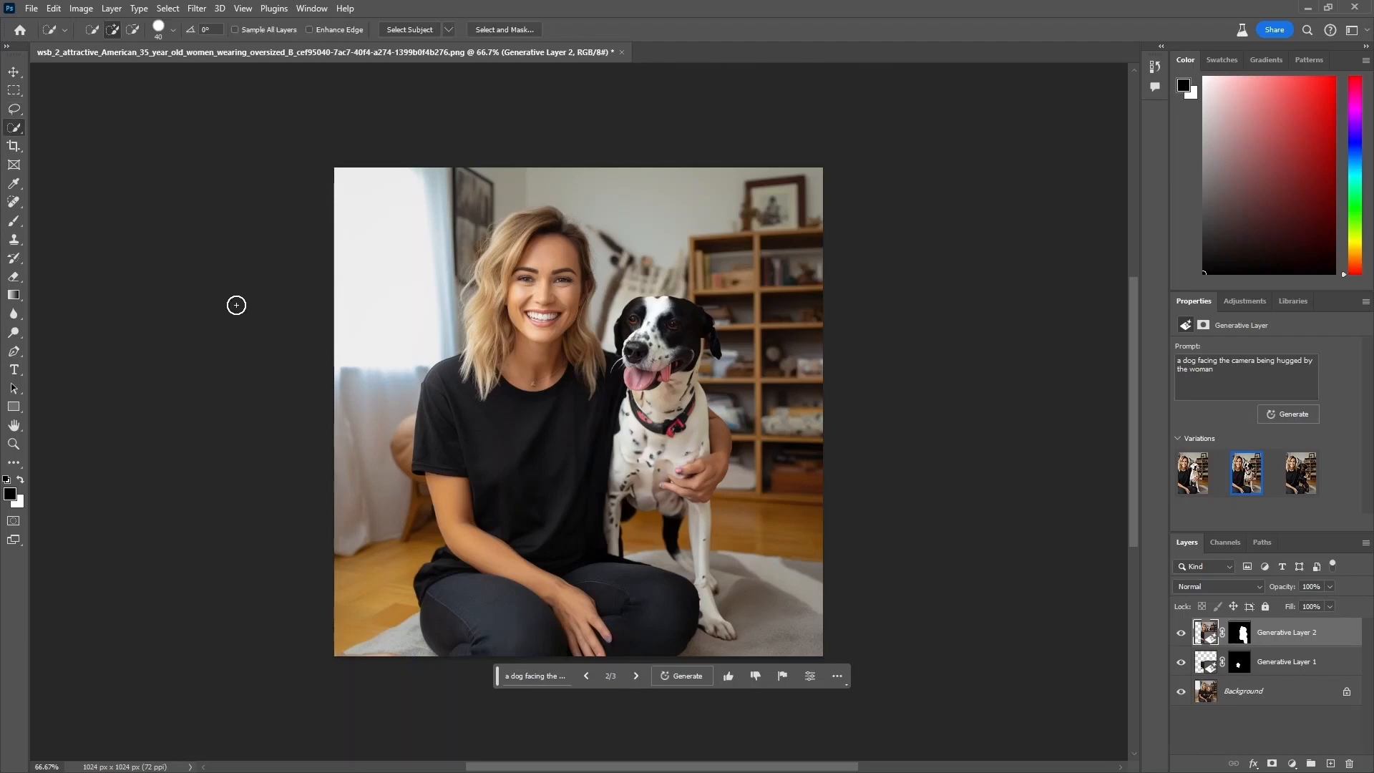
{"action": "right_click", "coordinate": [20, 131]}
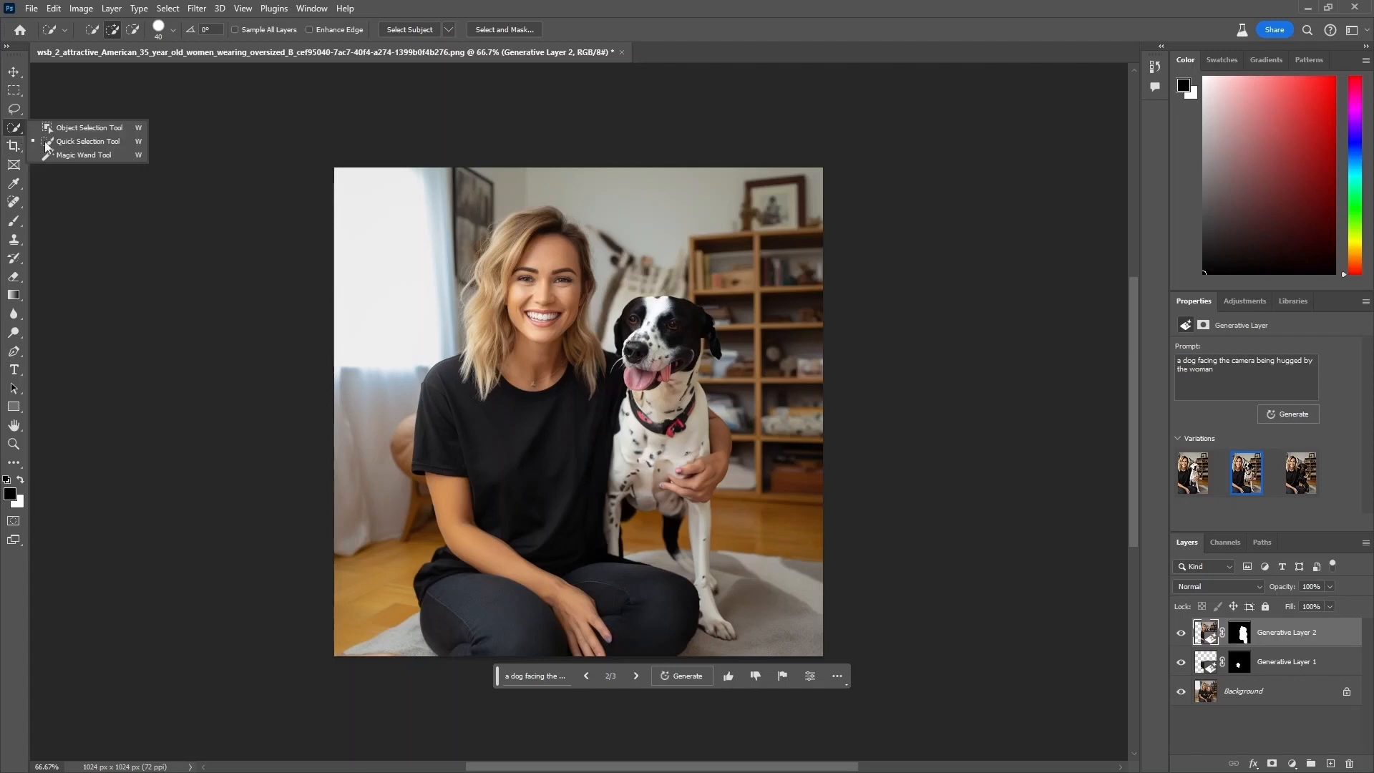
{"action": "left_click", "coordinate": [58, 141]}
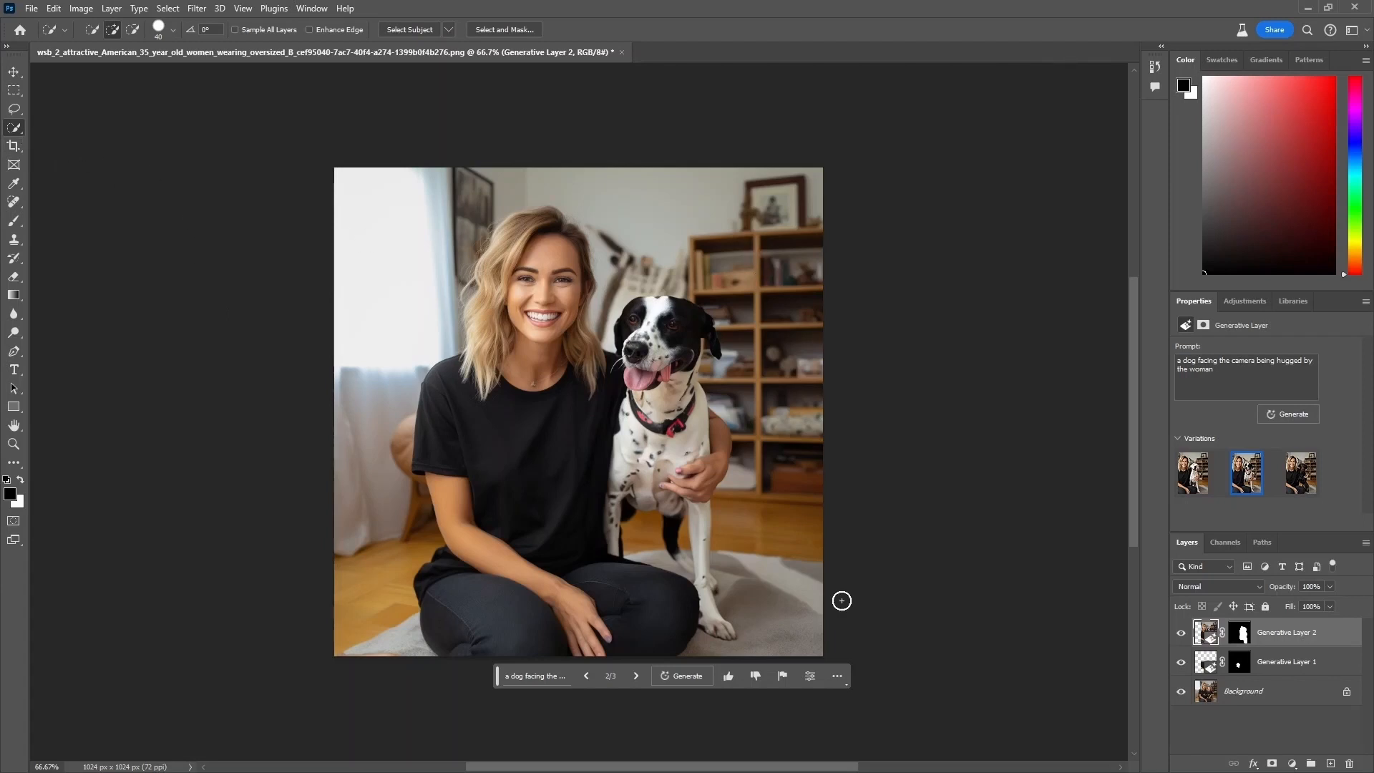
{"action": "mouse_move", "coordinate": [812, 606]}
{"action": "left_mouse_down"}
{"action": "mouse_move", "coordinate": [649, 219]}
{"action": "mouse_move", "coordinate": [466, 246]}
{"action": "mouse_move", "coordinate": [389, 429]}
{"action": "mouse_move", "coordinate": [376, 539]}
{"action": "mouse_move", "coordinate": [399, 675]}
{"action": "left_mouse_up"}
{"action": "left_click", "coordinate": [742, 371]}
{"action": "left_click", "coordinate": [368, 407], "text": "alt"}
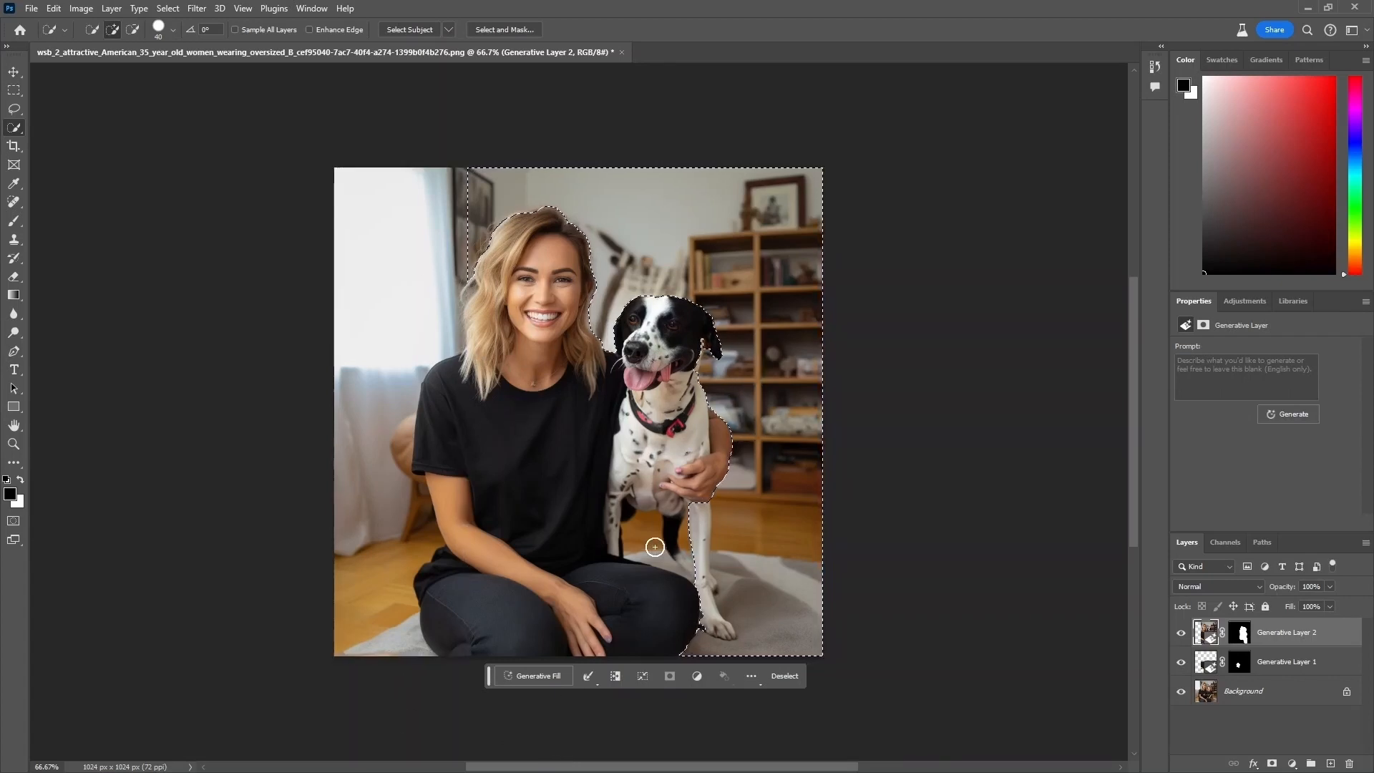
{"action": "mouse_move", "coordinate": [653, 539]}
{"action": "left_mouse_down"}
{"action": "mouse_move", "coordinate": [683, 547]}
{"action": "mouse_move", "coordinate": [707, 516]}
{"action": "left_mouse_up"}
{"action": "left_click_drag", "start_coordinate": [402, 266], "coordinate": [367, 583]}
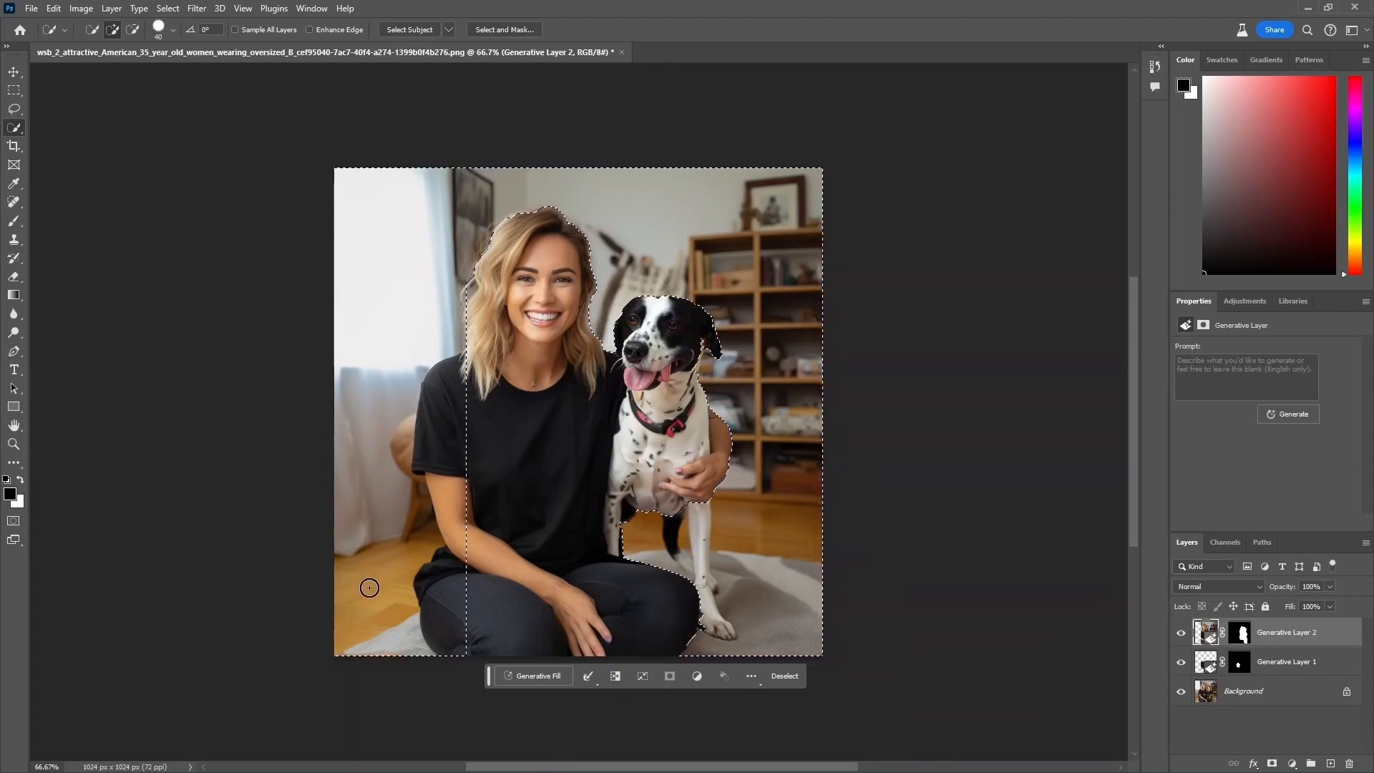
{"action": "key", "text": "ctrl+z"}
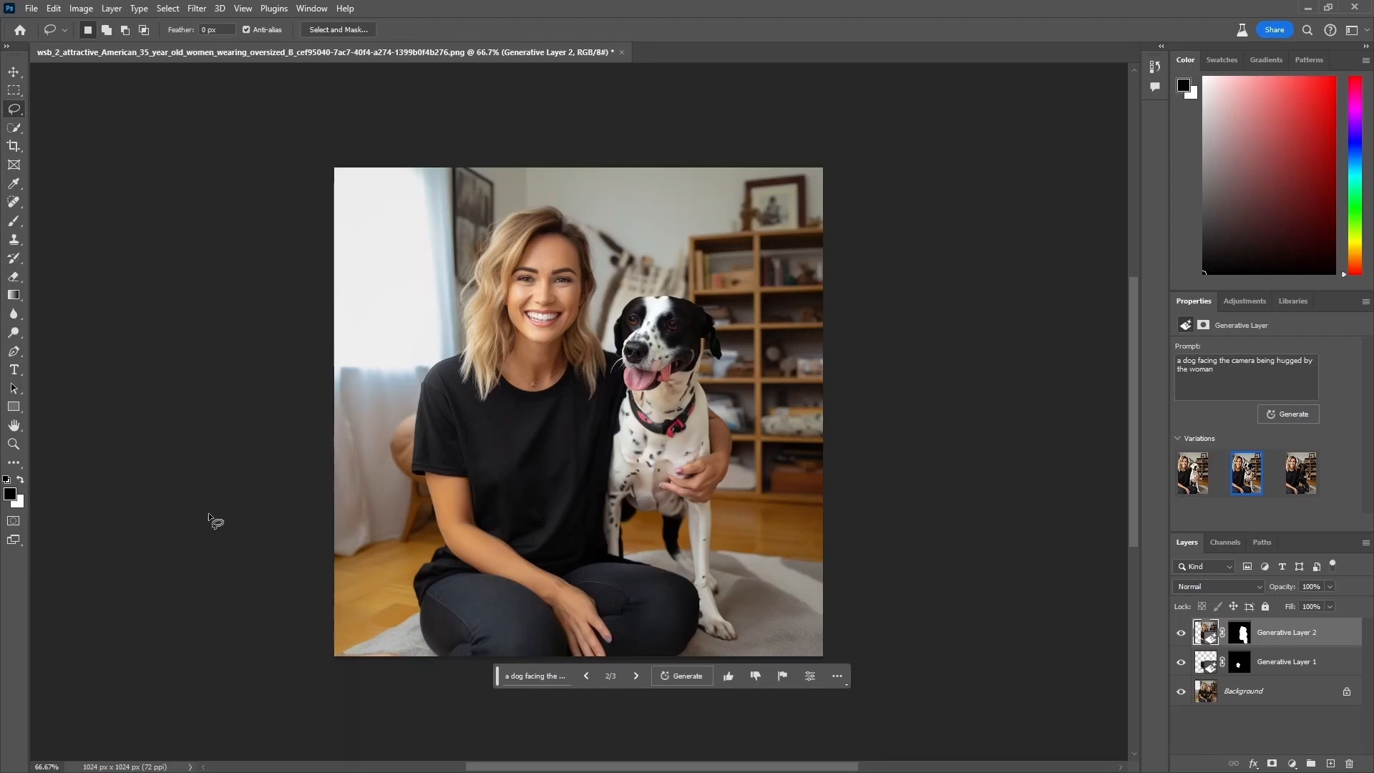
Lasso the woman and the dog together just inside their outlines, including the gap under the dog, and invert the selection to the background.
{"action": "left_click_drag", "start_coordinate": [441, 654], "coordinate": [442, 651]}
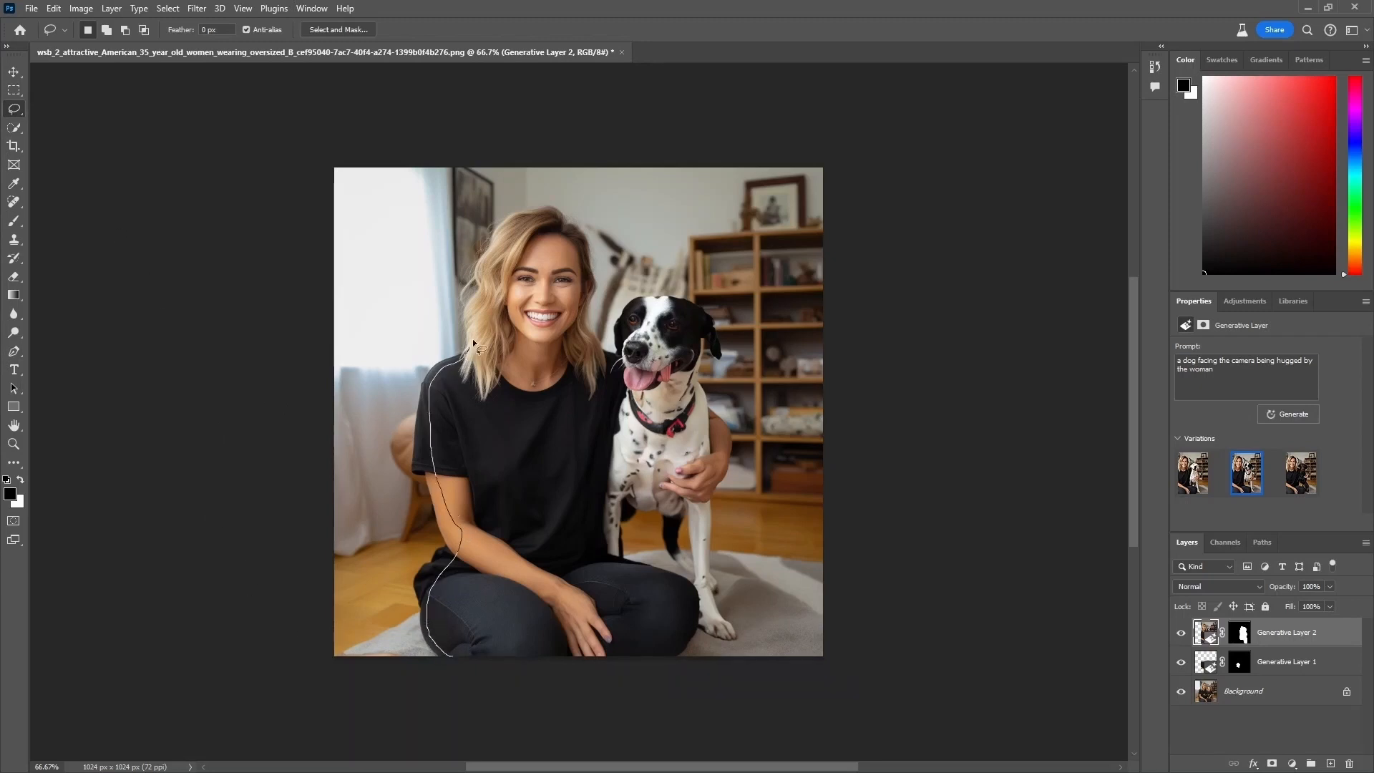
{"action": "mouse_move", "coordinate": [472, 338]}
{"action": "left_mouse_down"}
{"action": "mouse_move", "coordinate": [529, 216]}
{"action": "mouse_move", "coordinate": [581, 246]}
{"action": "mouse_move", "coordinate": [591, 355]}
{"action": "mouse_move", "coordinate": [617, 352]}
{"action": "mouse_move", "coordinate": [630, 322]}
{"action": "mouse_move", "coordinate": [668, 311]}
{"action": "left_mouse_up"}
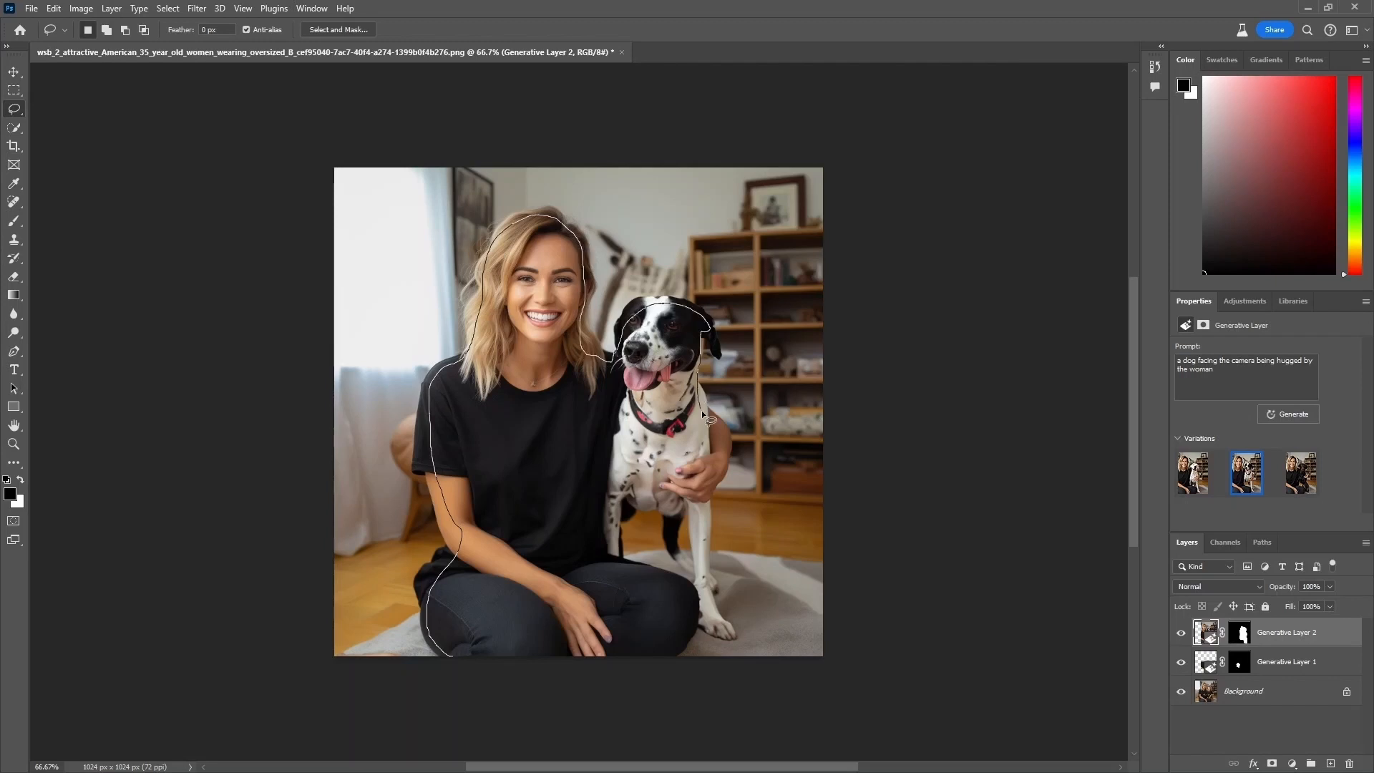
{"action": "mouse_move", "coordinate": [701, 410]}
{"action": "left_mouse_down"}
{"action": "mouse_move", "coordinate": [709, 620]}
{"action": "mouse_move", "coordinate": [692, 508]}
{"action": "left_mouse_up"}
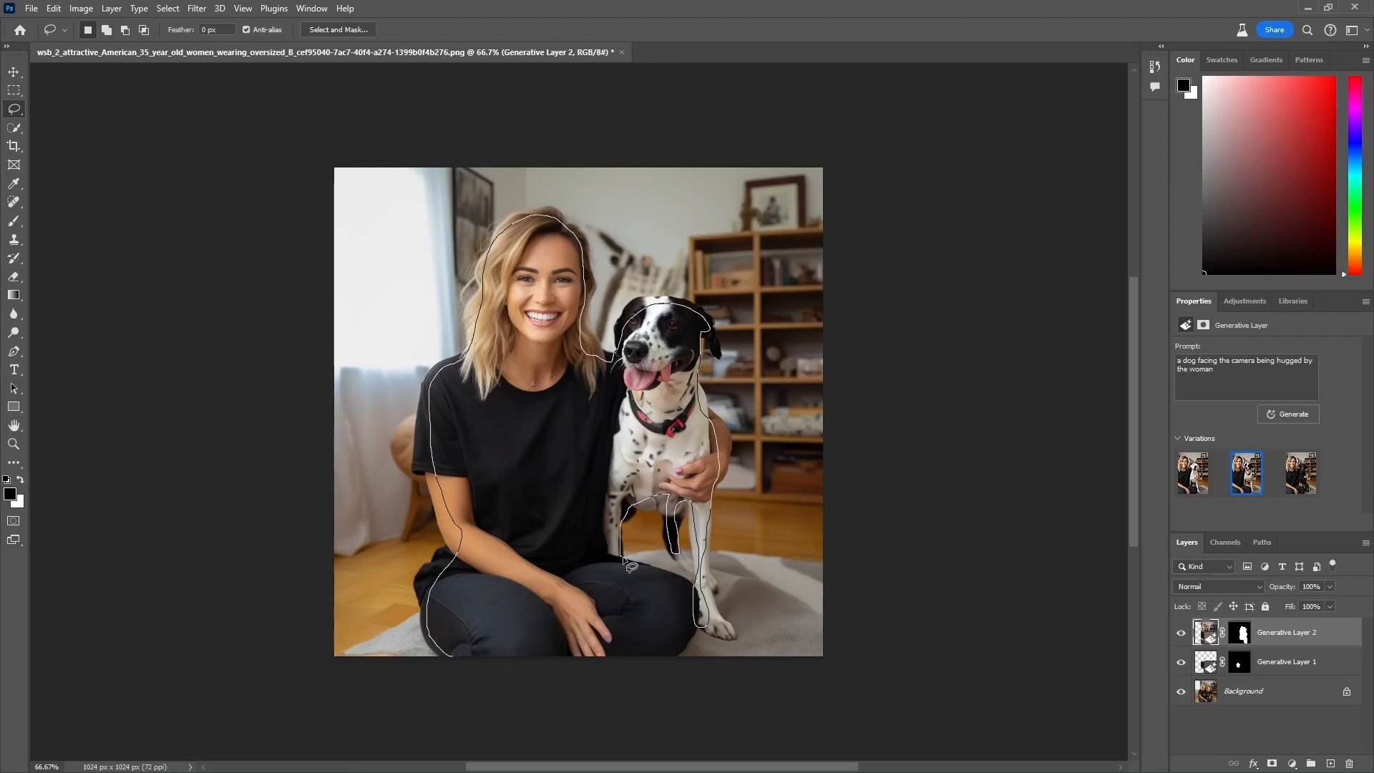
{"action": "left_click_drag", "start_coordinate": [624, 562], "coordinate": [680, 655]}
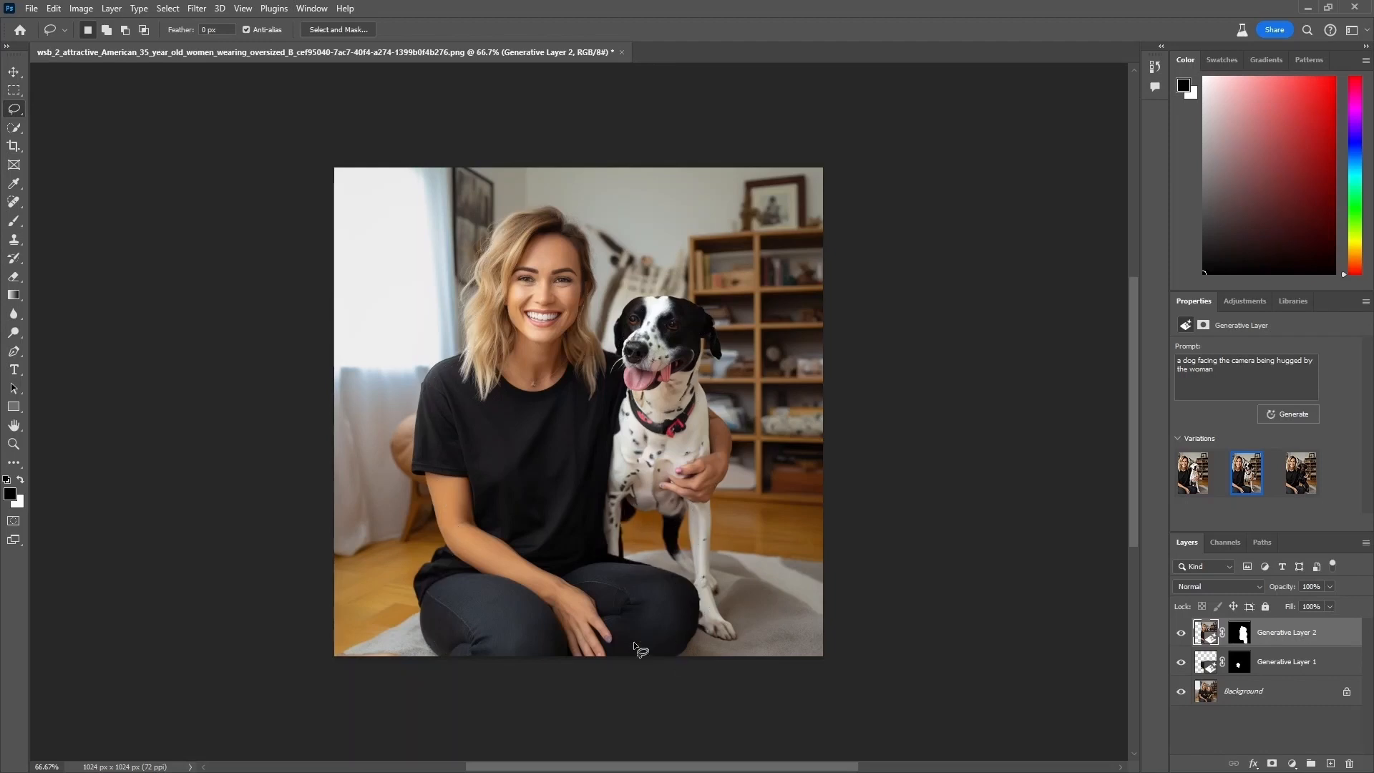
{"action": "left_click", "coordinate": [167, 8]}
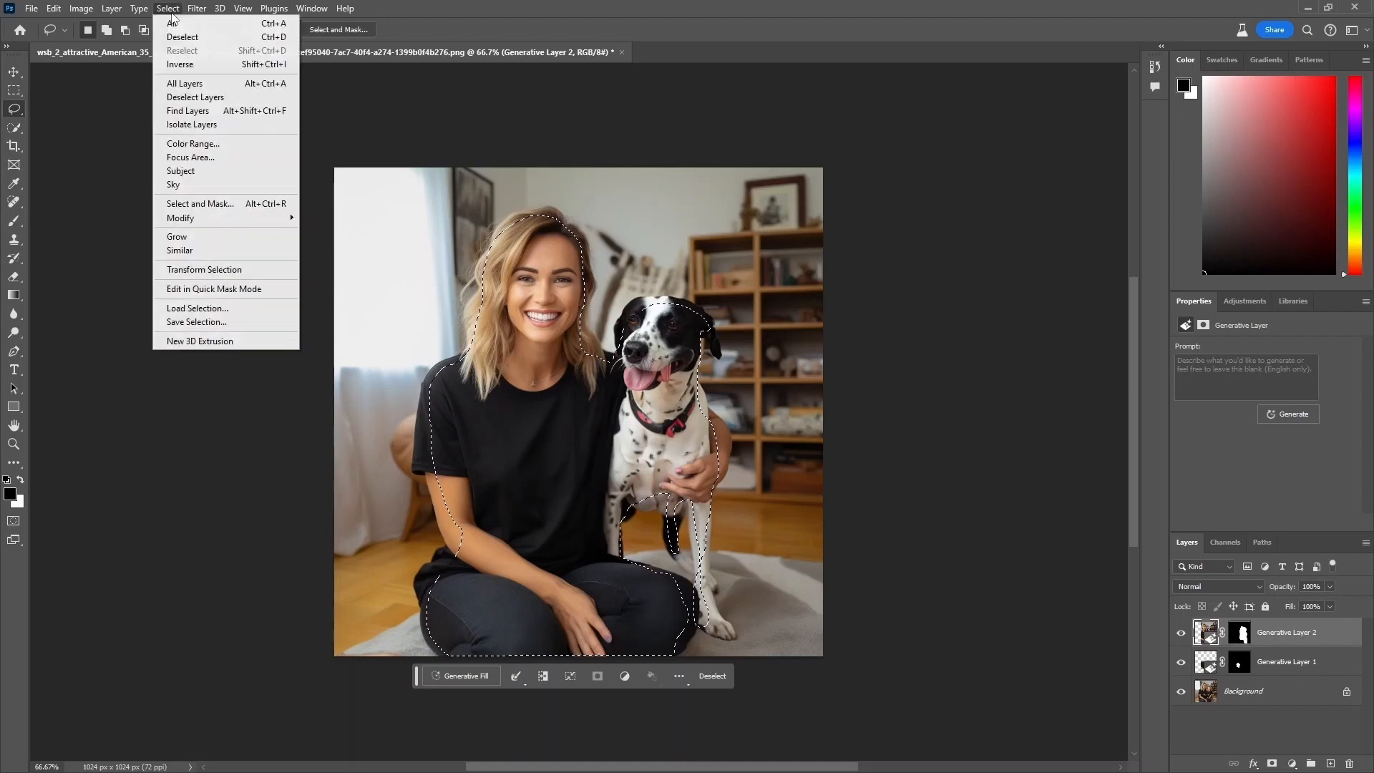
{"action": "left_click", "coordinate": [180, 63]}
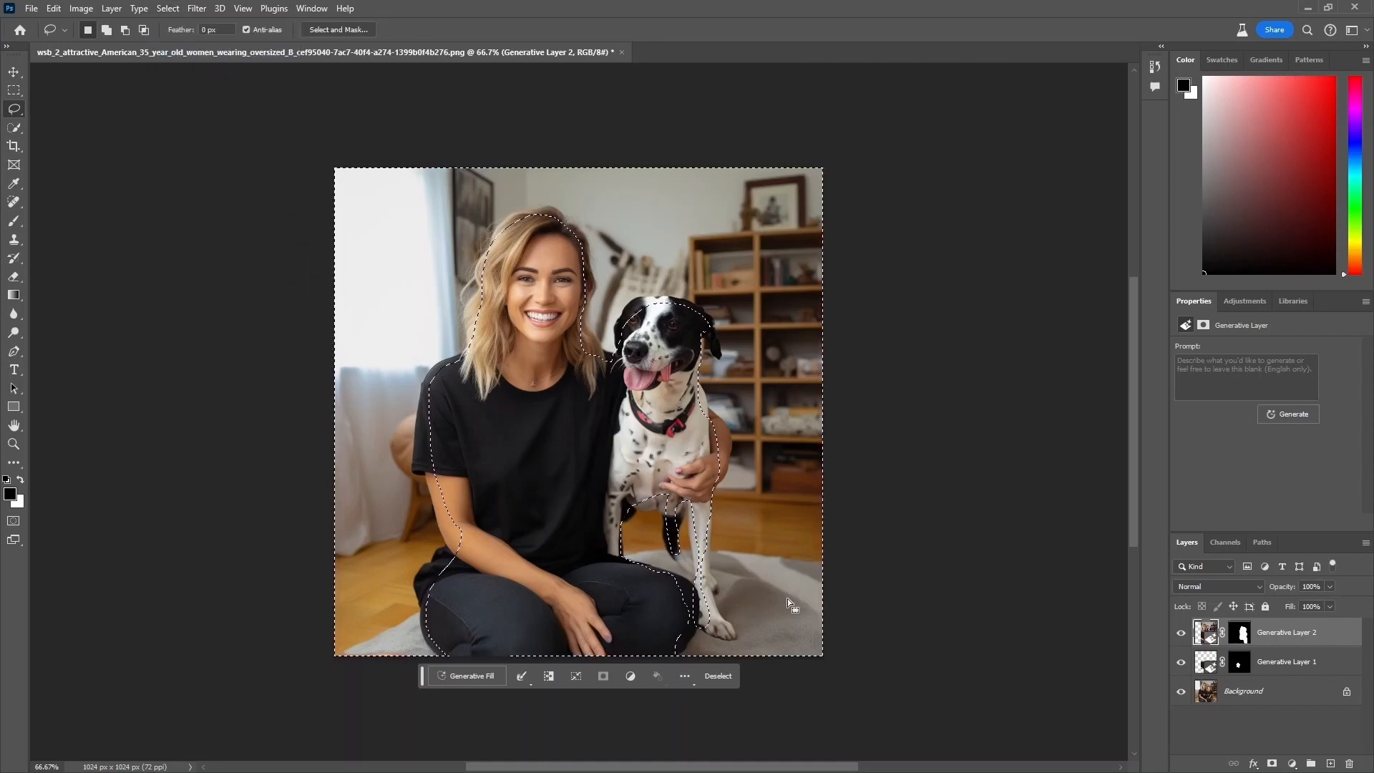
Generatively fill the background with the prompt "a woman and dog sitting on a sunny beach" and view the second and third variations.
{"action": "left_click", "coordinate": [484, 676]}
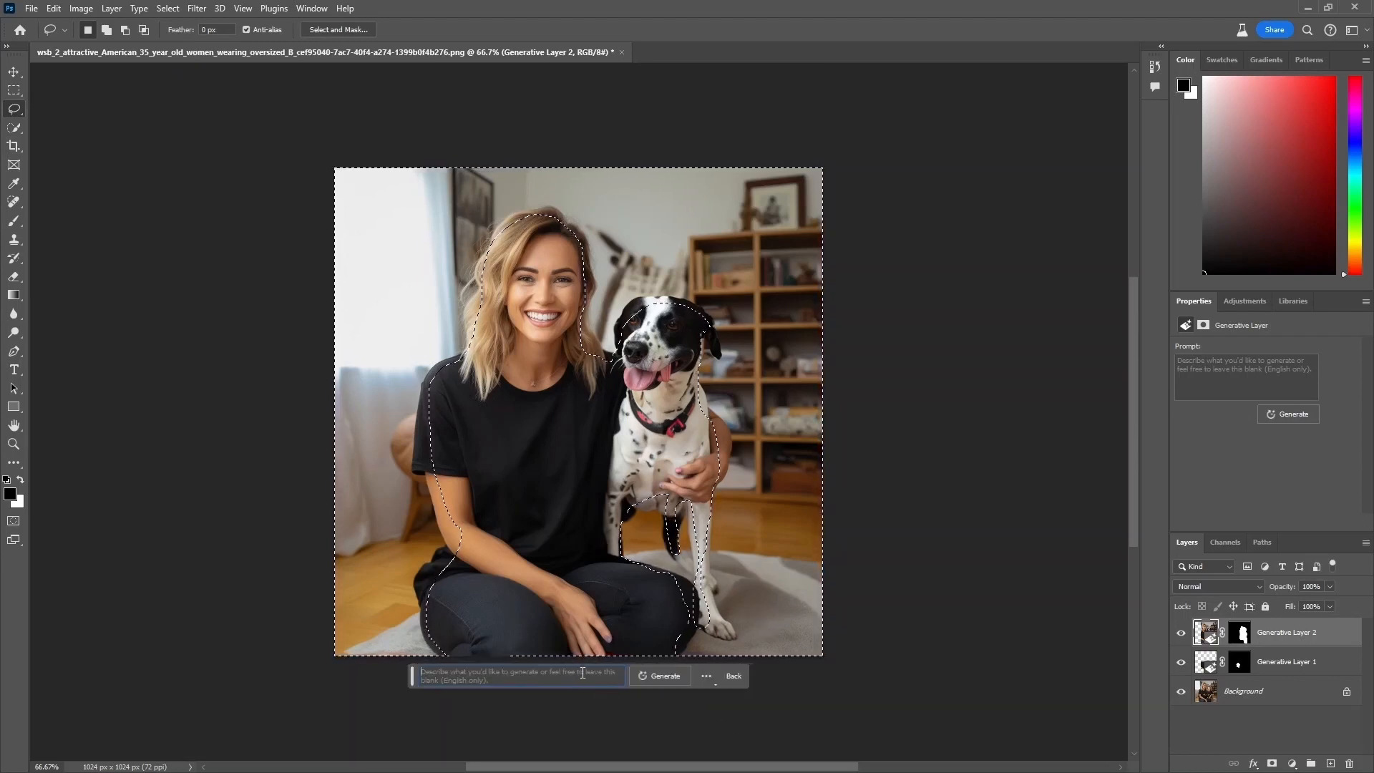
{"action": "type", "text": "a woman and do"}
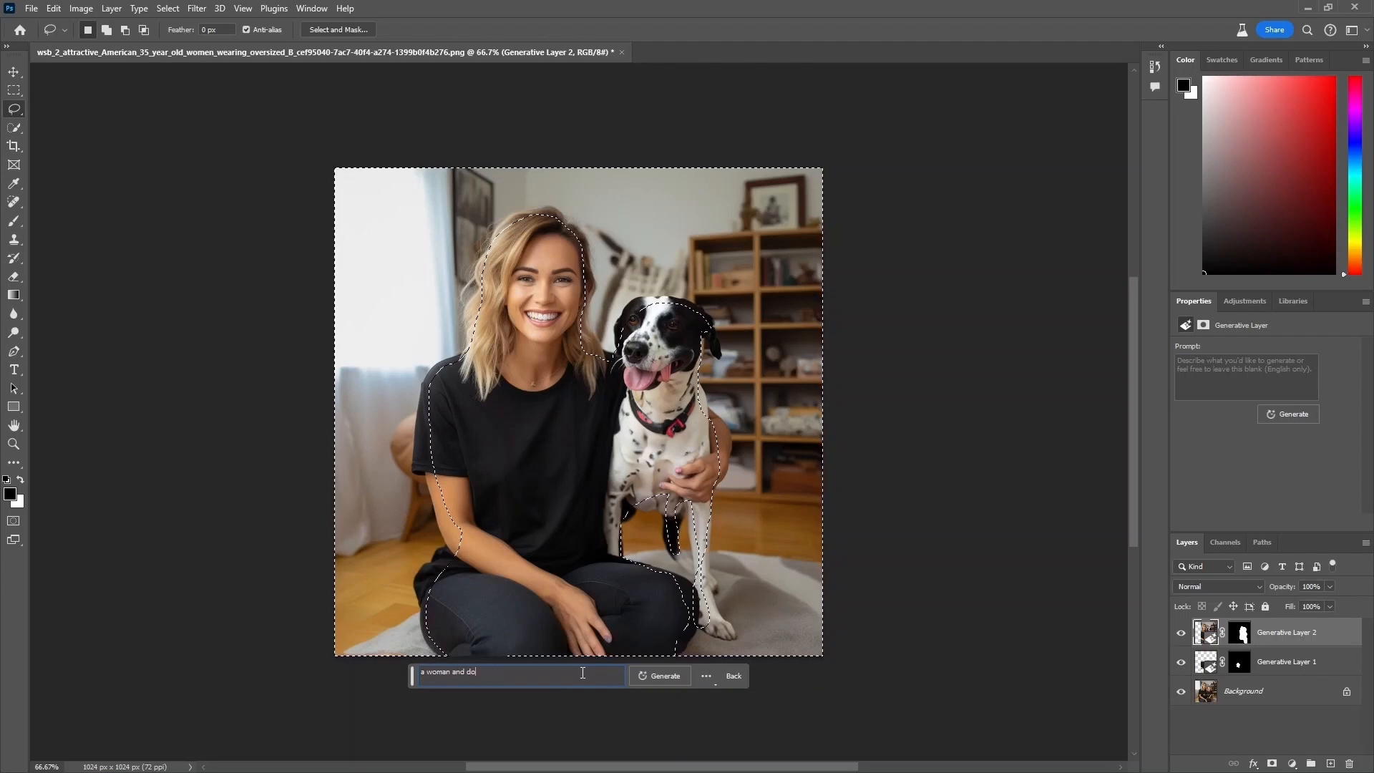
{"action": "type", "text": "g sitting on a sunny beach"}
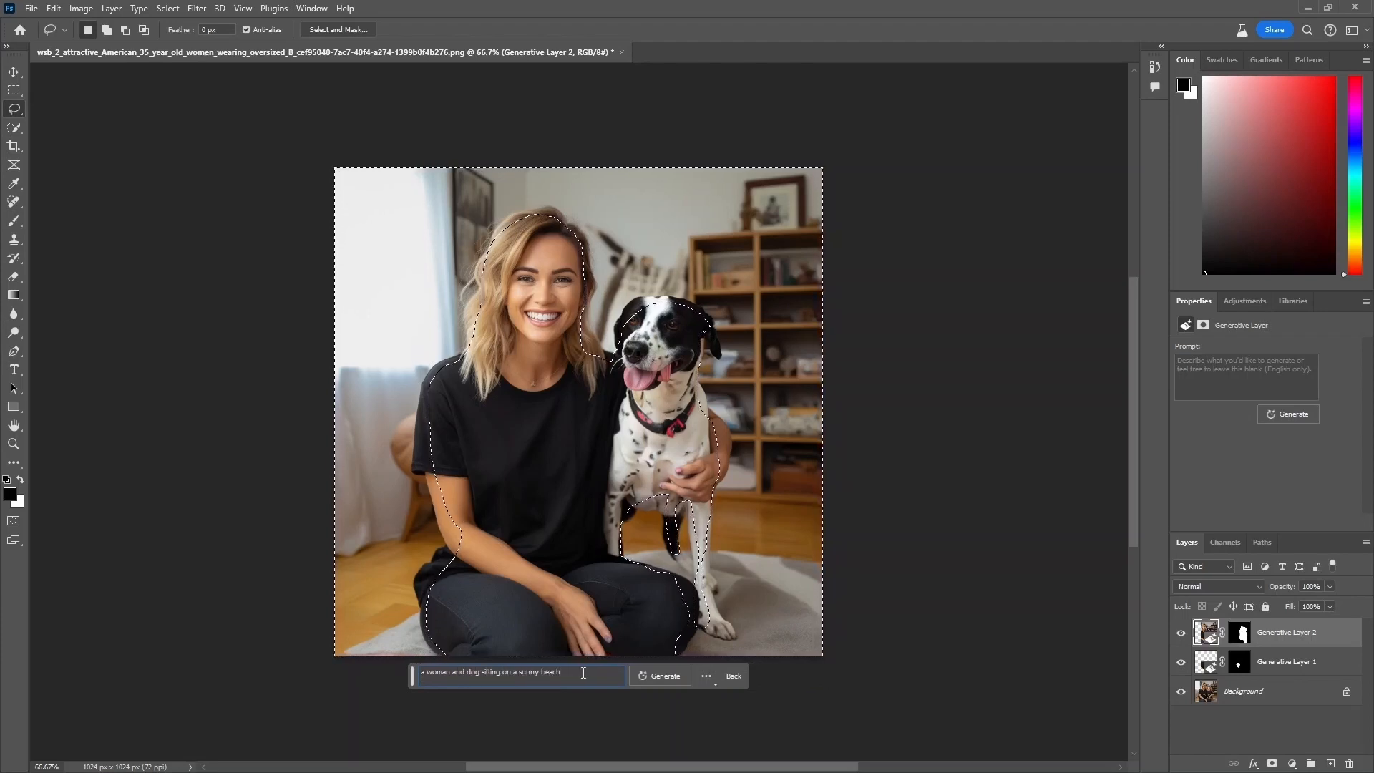
{"action": "left_click", "coordinate": [648, 676]}
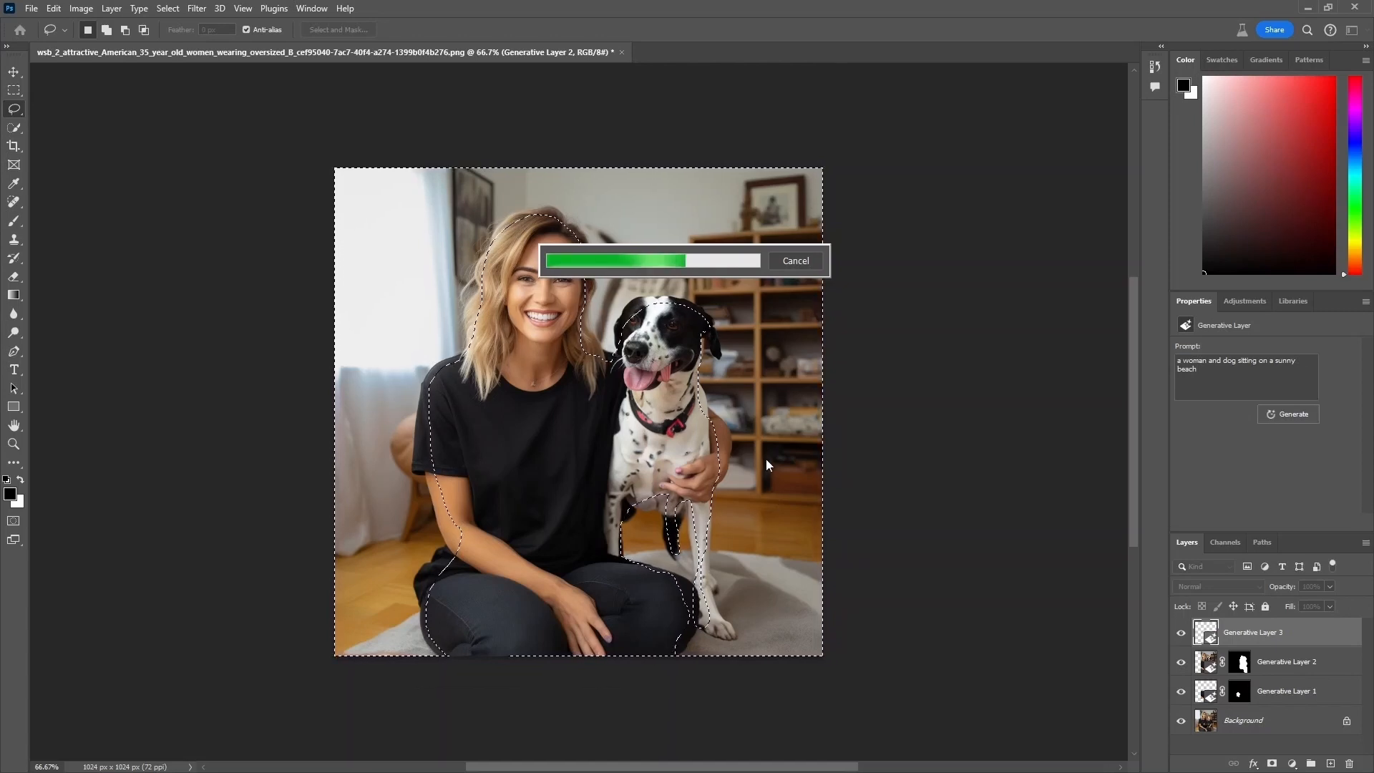
{"action": "left_click", "coordinate": [1248, 483]}
{"action": "left_click", "coordinate": [1300, 487]}
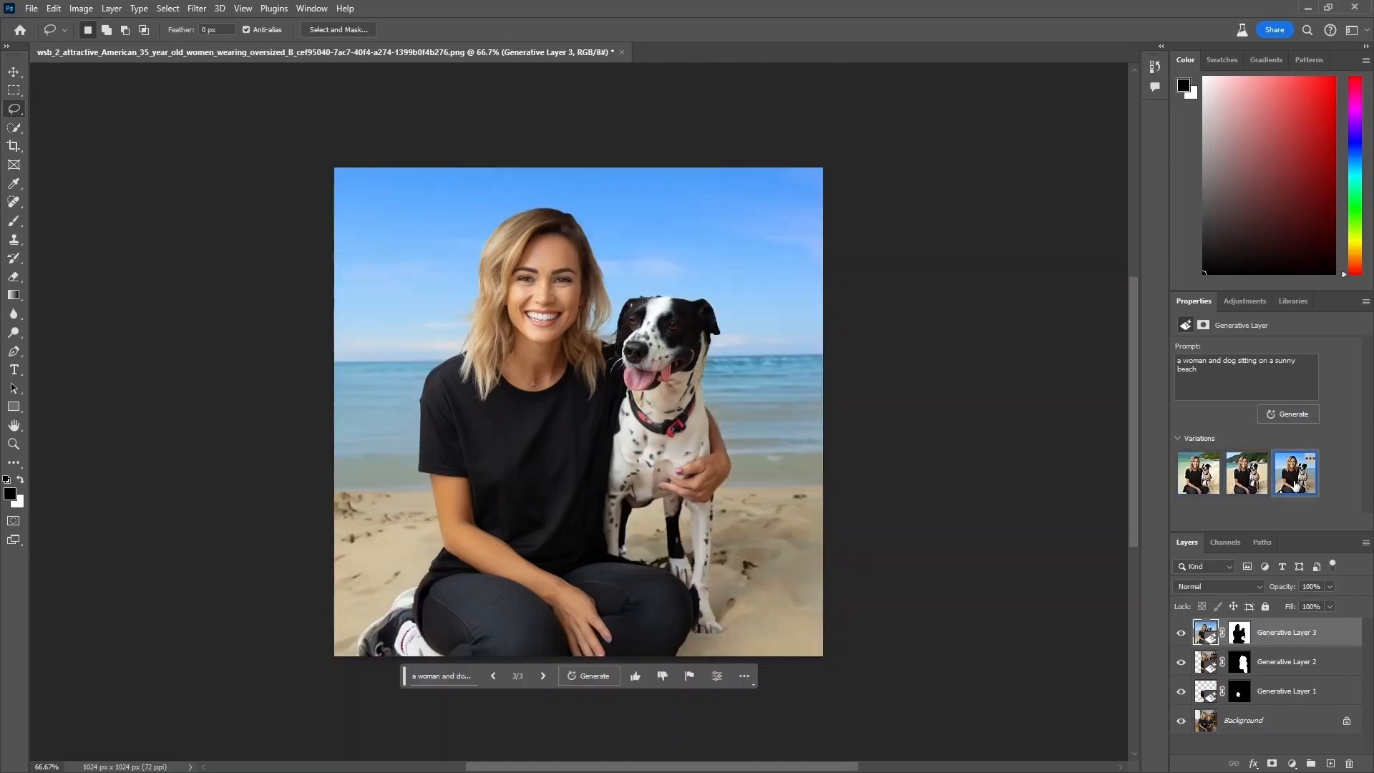